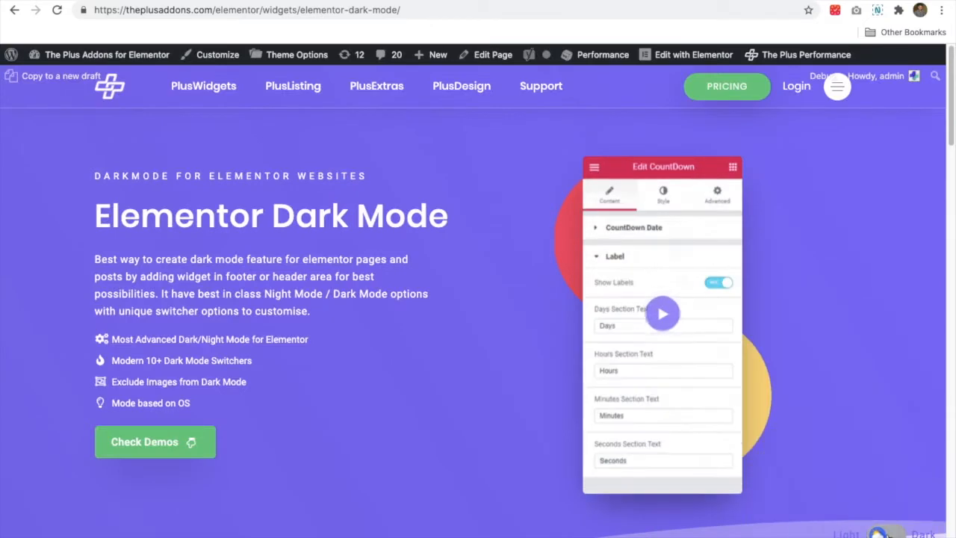
Step: Preview the page's dark mode, return to light mode and highlight the feature "Save Preferred Mode of User in Cookies for next visit"
left_click(887, 534)
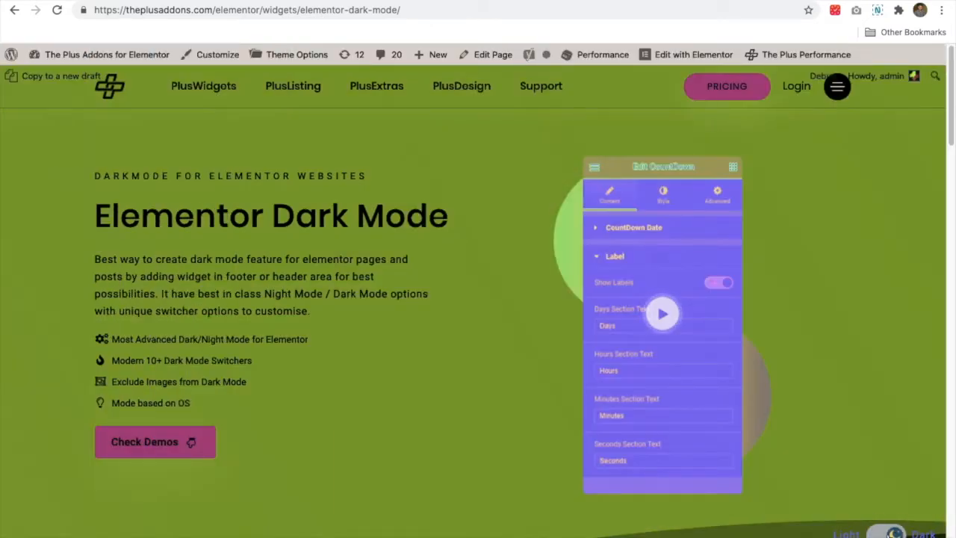
left_click(889, 533)
scroll(356, 420, "down", 2)
scroll(356, 420, "down", 4)
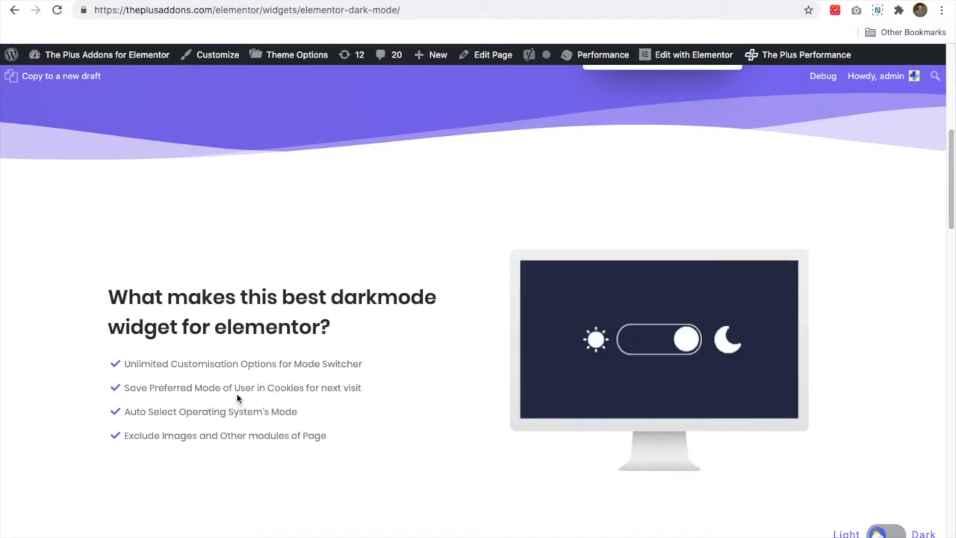
triple_click(234, 393)
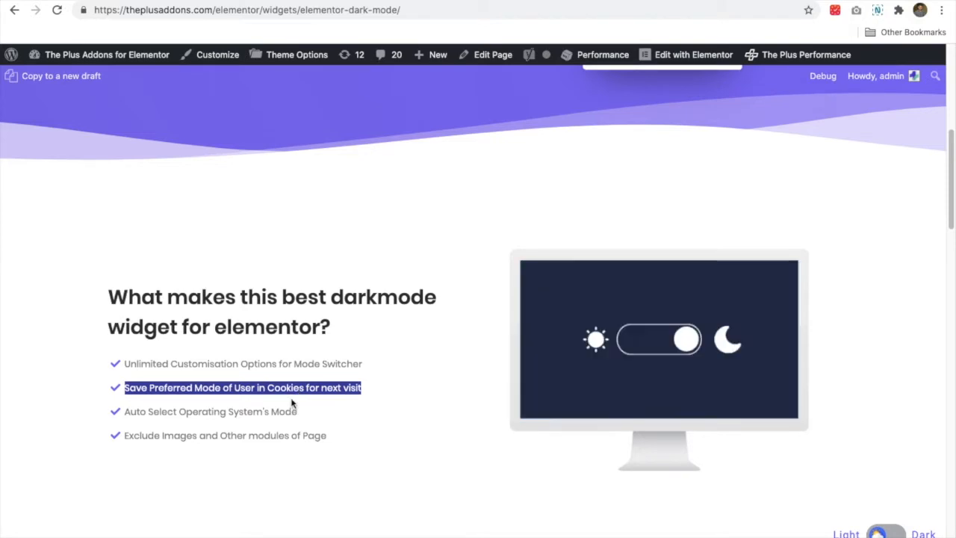
Step: Toggle the live page repeatedly between light and dark mode, finishing in dark mode
left_click(887, 534)
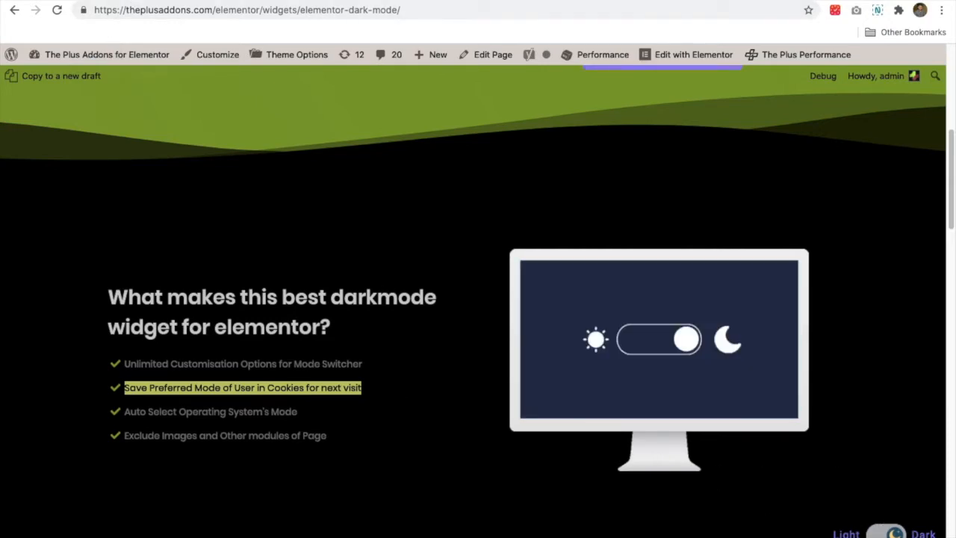
left_click(895, 533)
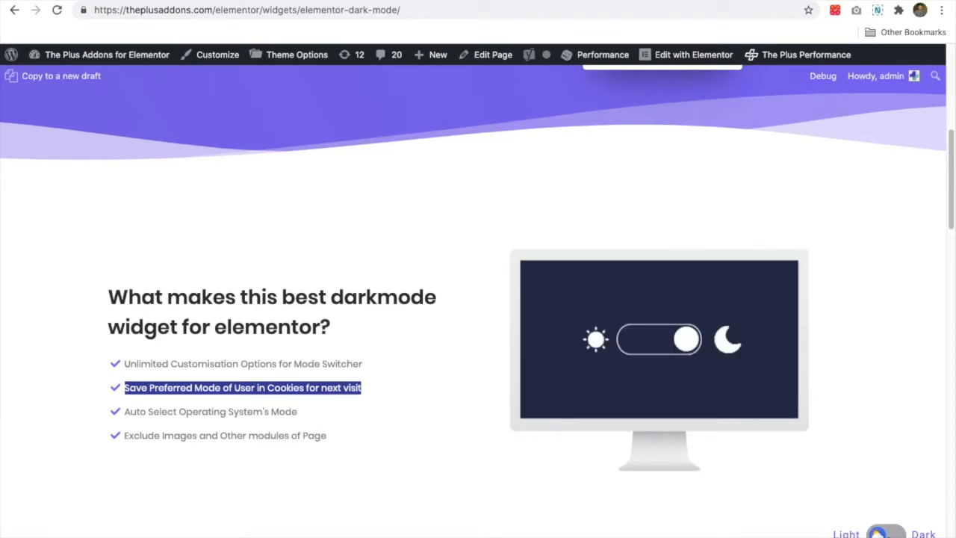
left_click(885, 533)
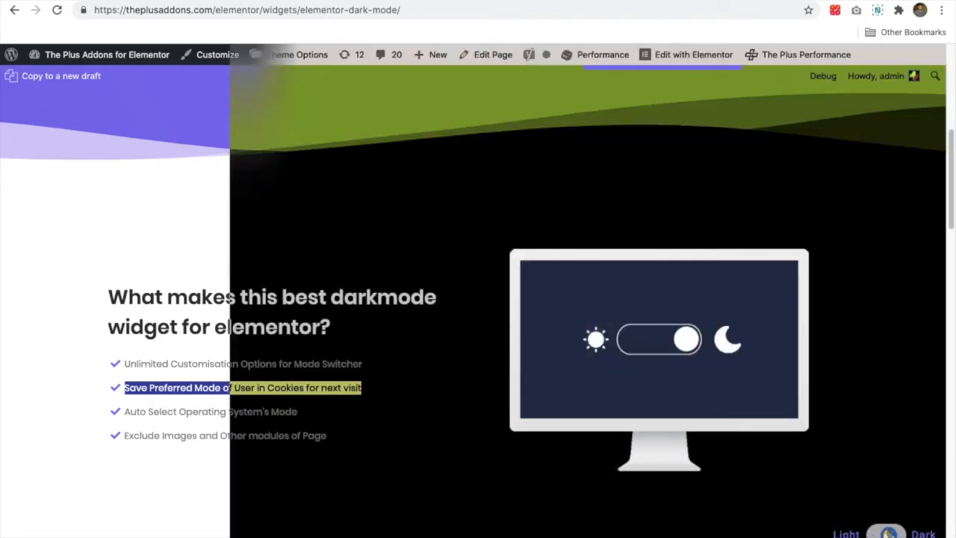
left_click(894, 533)
left_click(891, 533)
Step: Highlight the feature "Auto Select Operating System's Mode" in the feature list
left_click(189, 412)
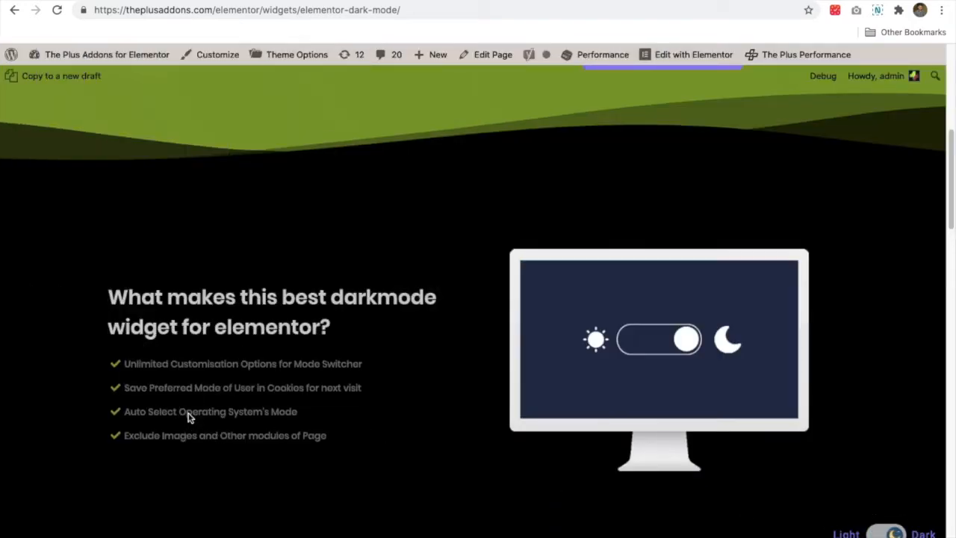
triple_click(189, 412)
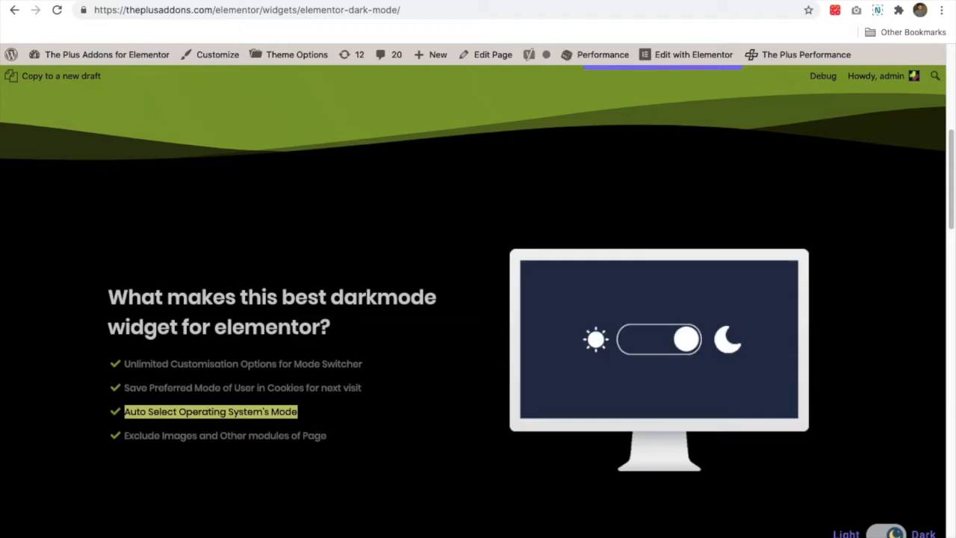
left_click(457, 418)
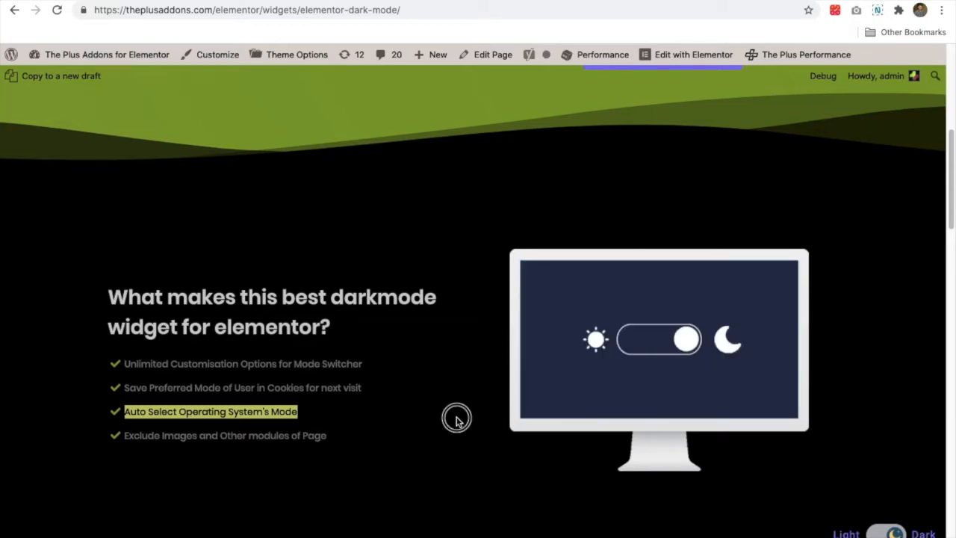
Step: Switch to the macOS General preferences, set the appearance to Dark and back to Light, and return to Chrome
key("ctrl+Left")
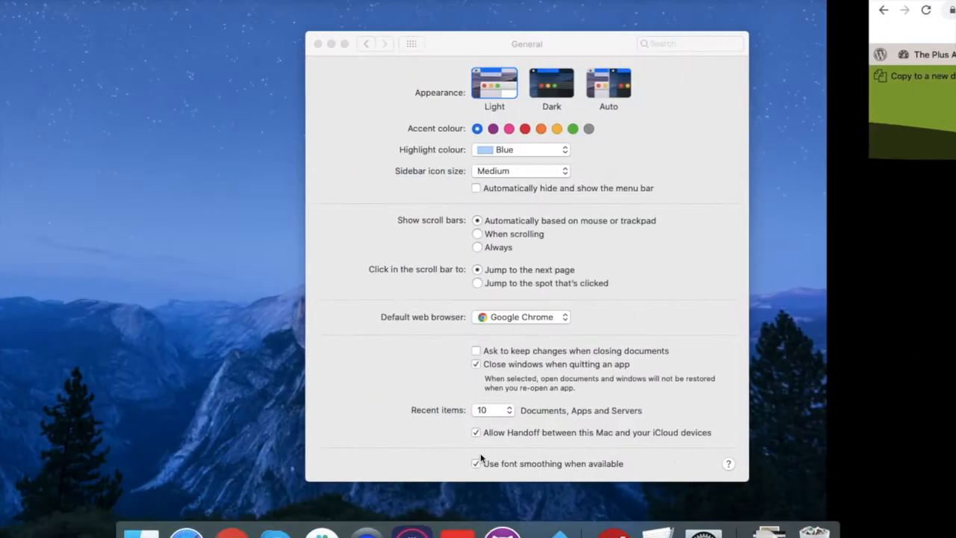
left_click(678, 88)
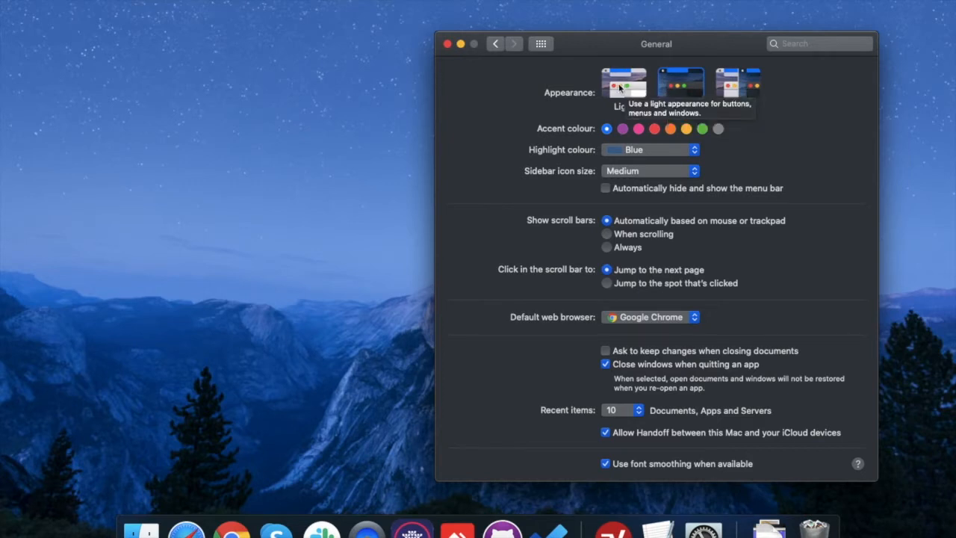
left_click(620, 88)
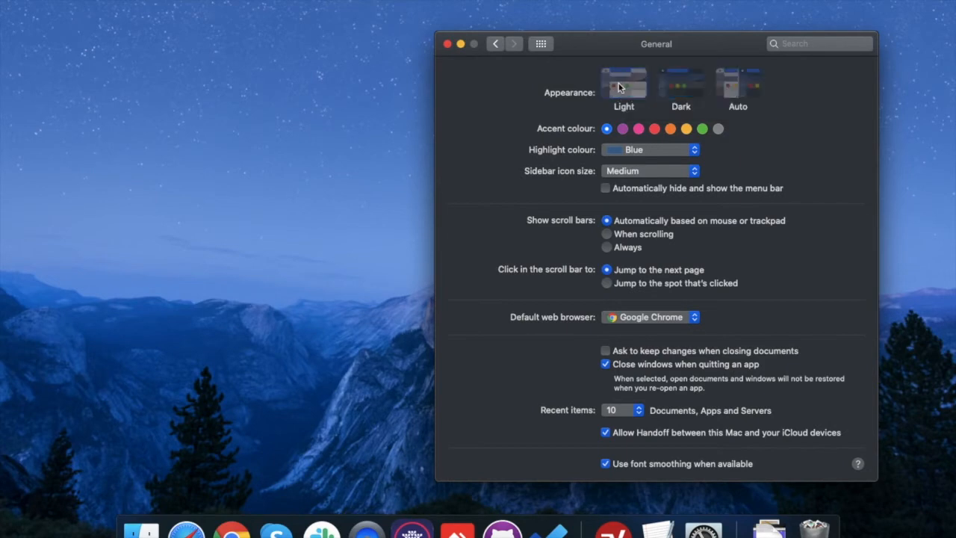
key("ctrl+Right")
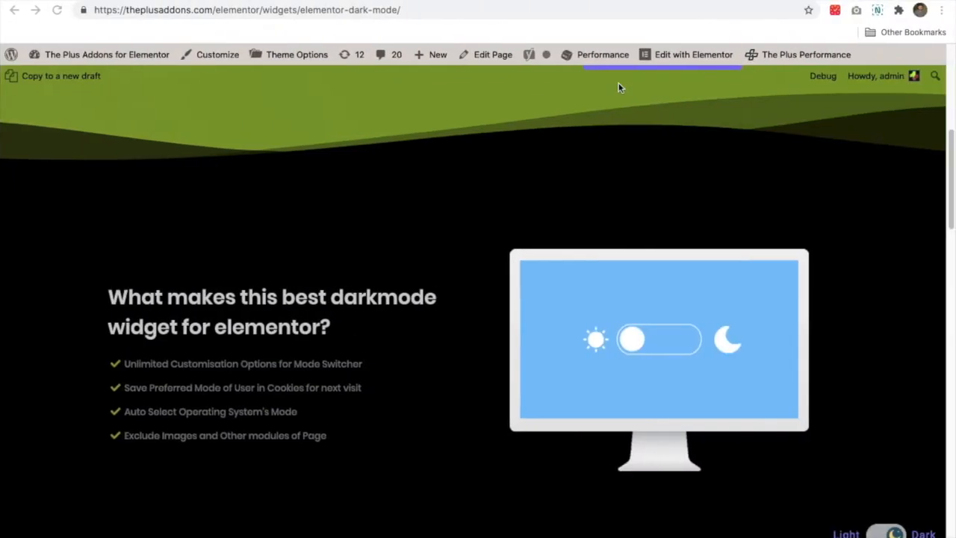
Step: Highlight the feature "Exclude Images and Other modules of Page" and inspect the images and switcher samples in dark mode
triple_click(238, 441)
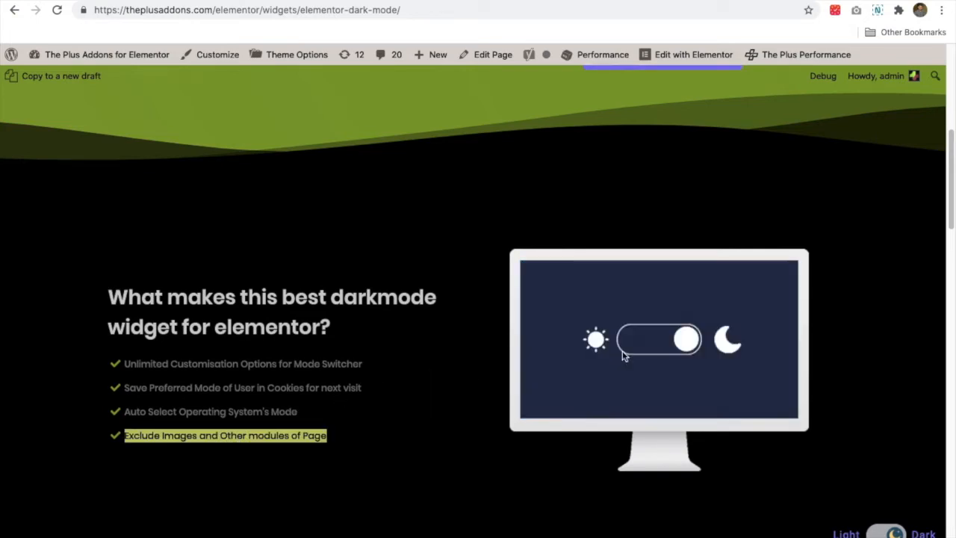
scroll(447, 337, "down", 1)
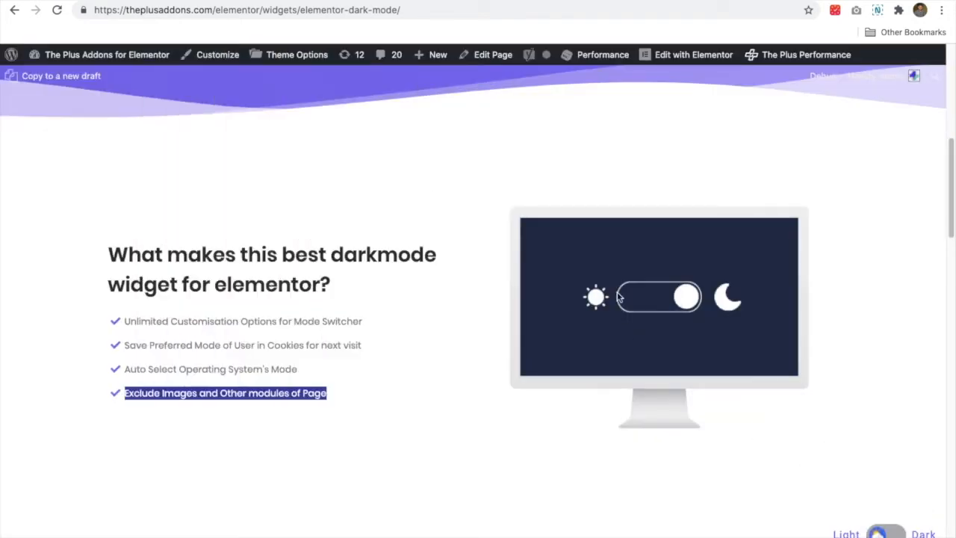
left_click(888, 532)
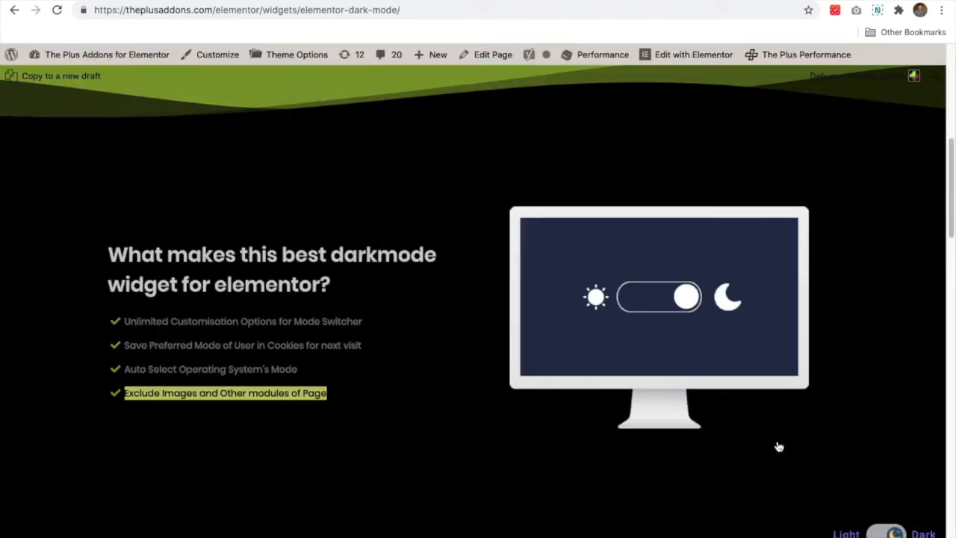
scroll(421, 350, "down", 4)
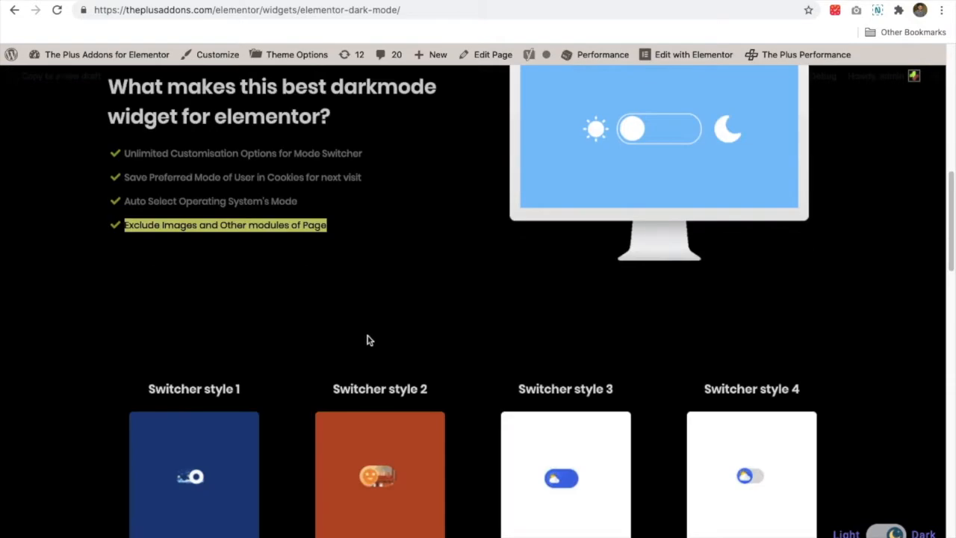
scroll(326, 293, "up", 4)
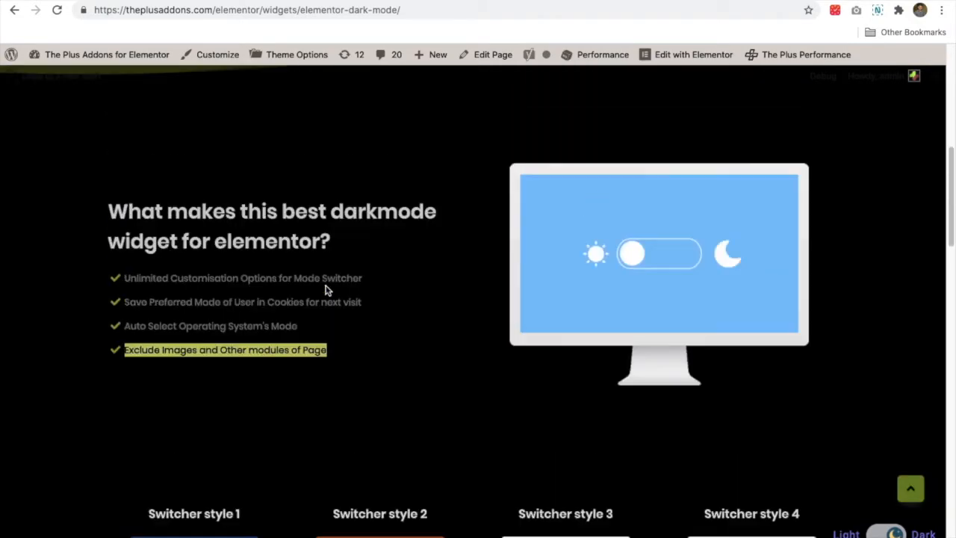
scroll(313, 246, "up", 1)
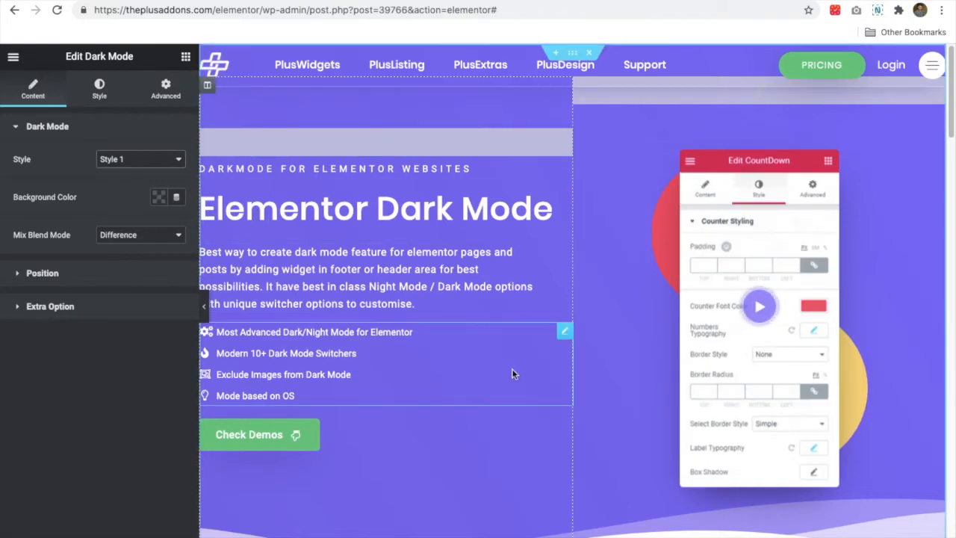
Step: In the Elementor editor, search the widgets for "dark" and open the Dark Mode widget above the switcher samples for editing
left_click(462, 367)
scroll(463, 367, "down", 6)
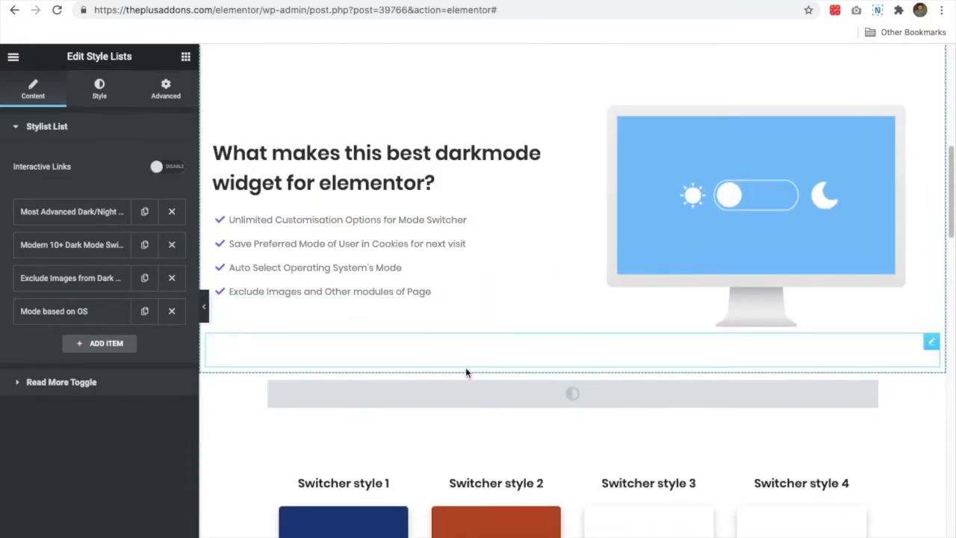
scroll(466, 370, "down", 2)
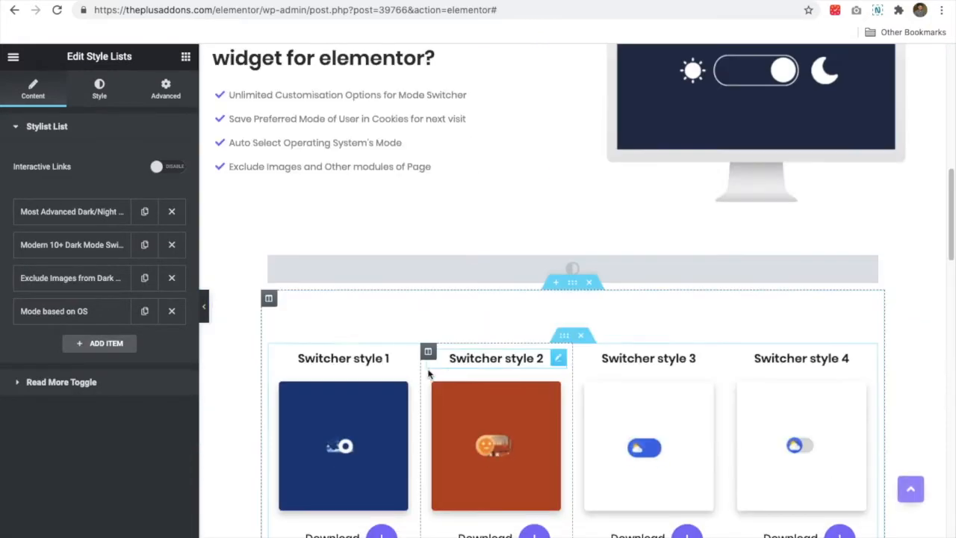
left_click(185, 58)
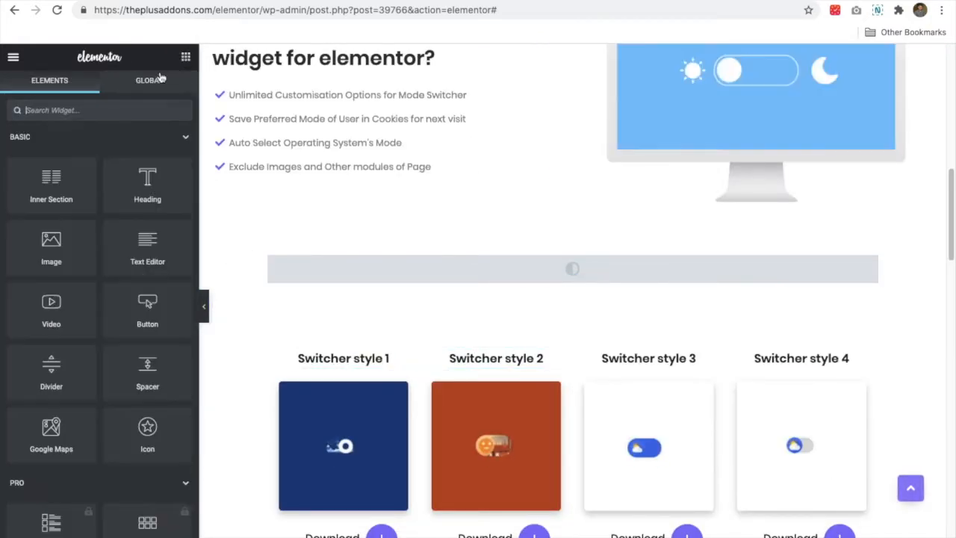
left_click(128, 105)
type("dark")
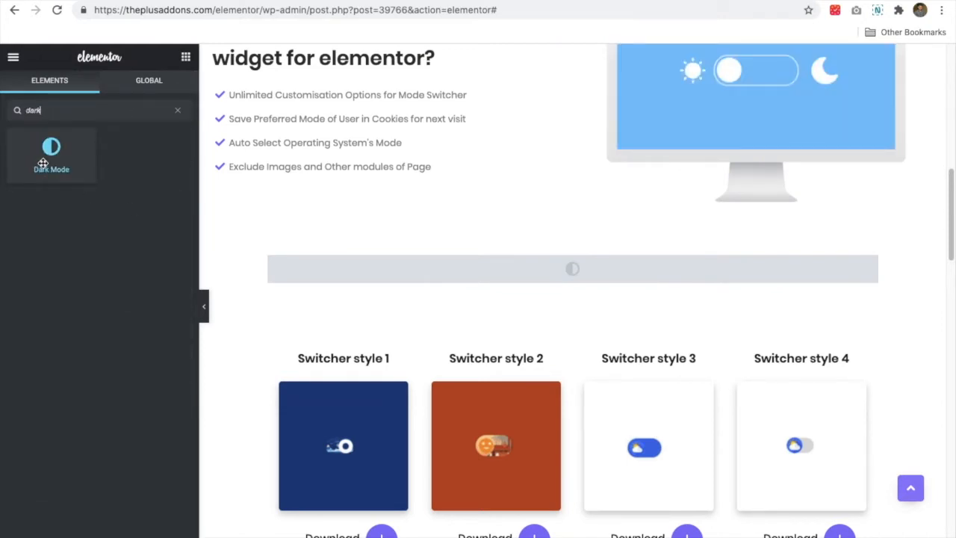
left_click_drag(54, 164, 431, 276)
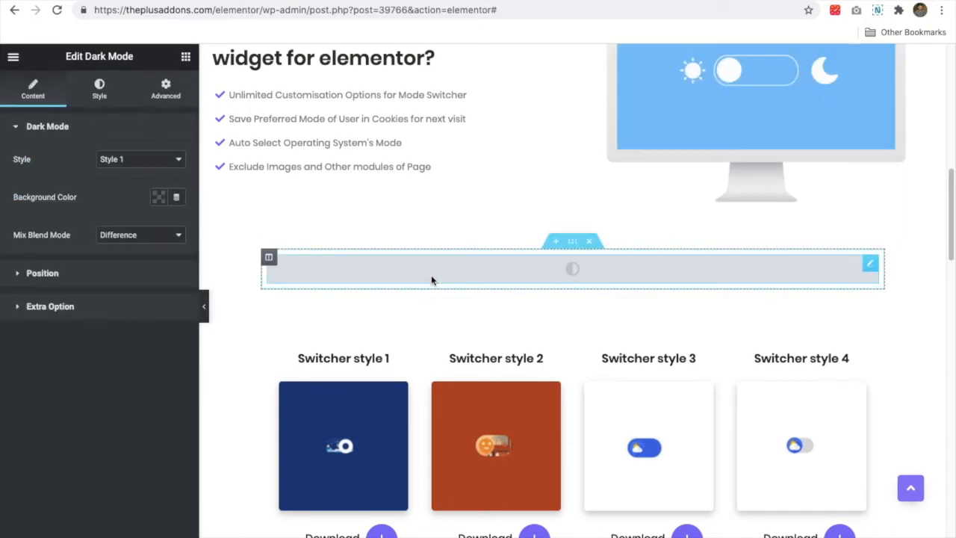
Step: Try Style 2 for the Dark Mode widget and toggle between light and dark mode on the live page
left_click(116, 163)
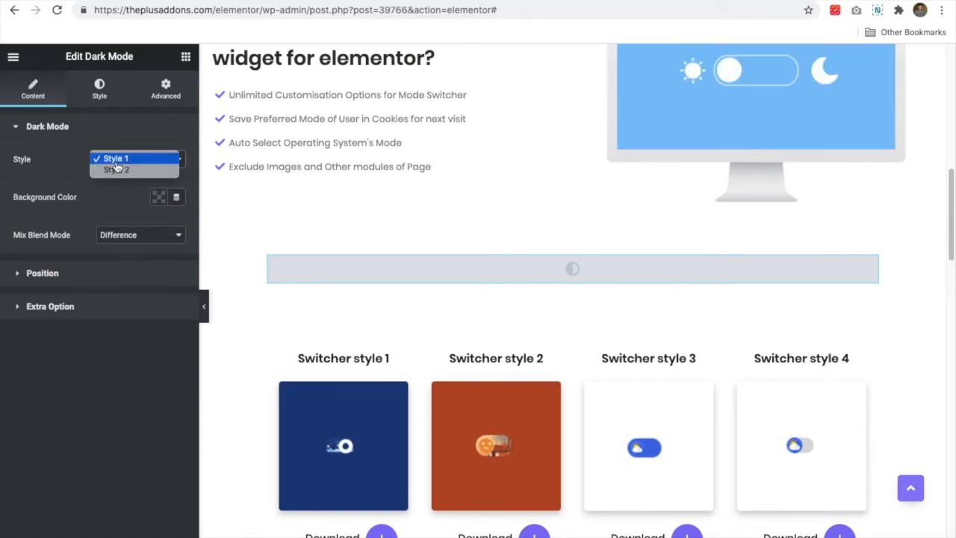
left_click(117, 170)
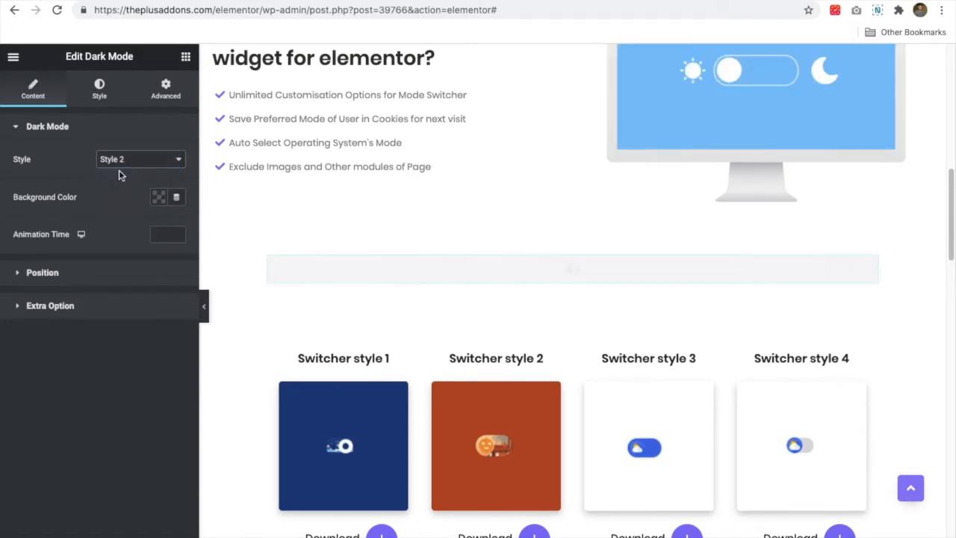
scroll(709, 388, "down", 5)
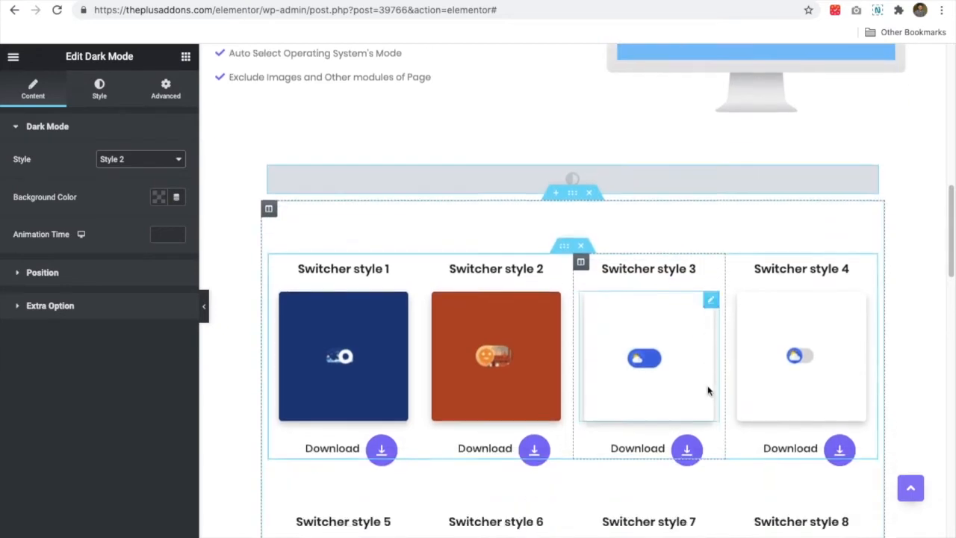
scroll(706, 380, "down", 2)
scroll(706, 380, "up", 8)
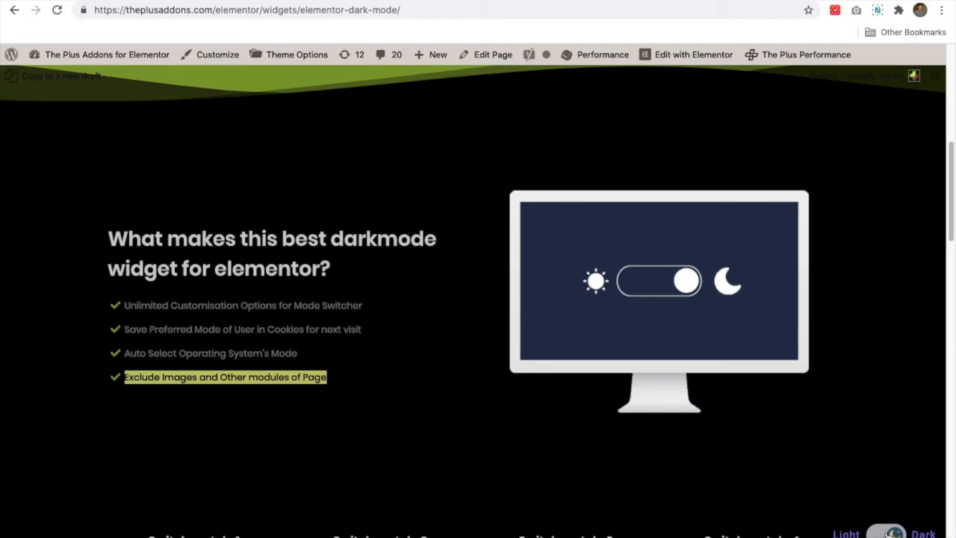
left_click(890, 535)
left_click(889, 534)
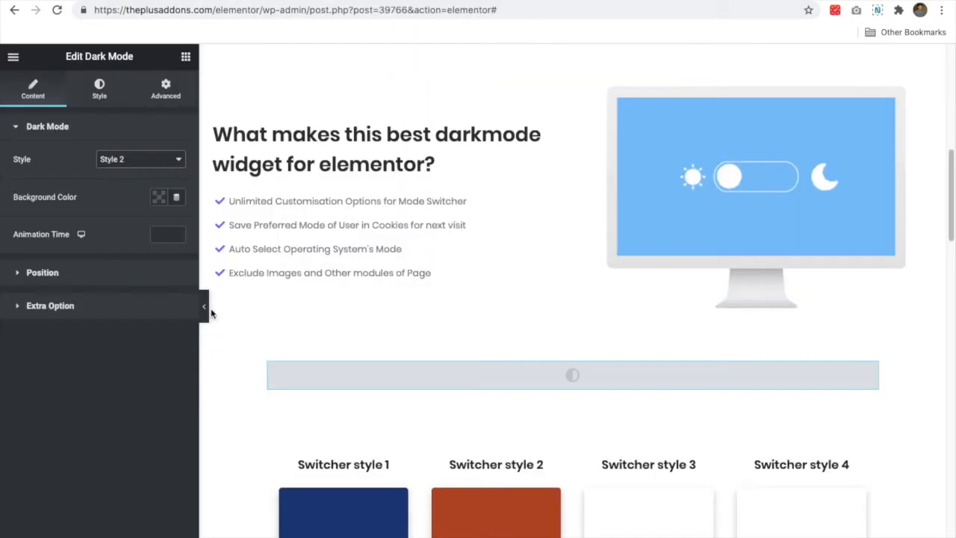
Step: Set the Dark Mode widget's style to Style 1 with Difference as the mix blend mode
left_click(129, 159)
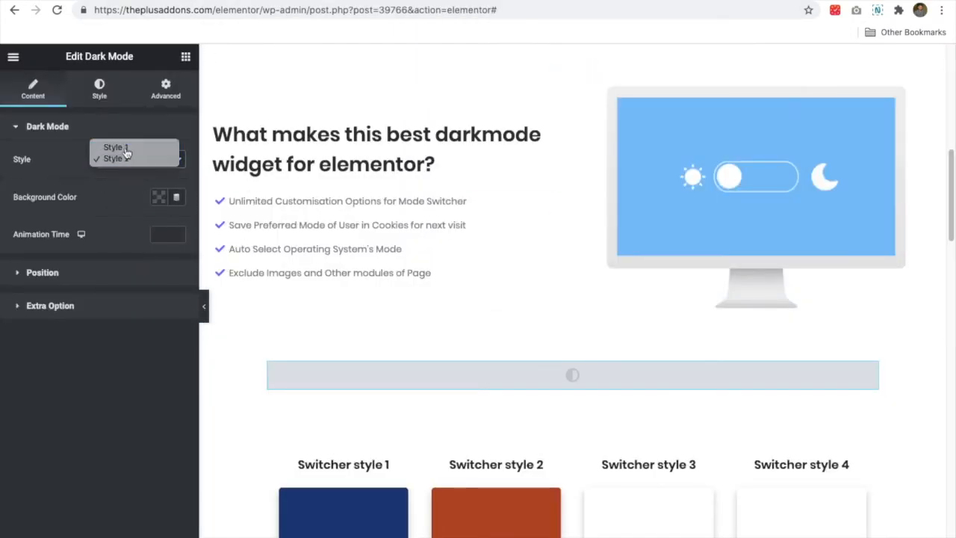
left_click(120, 146)
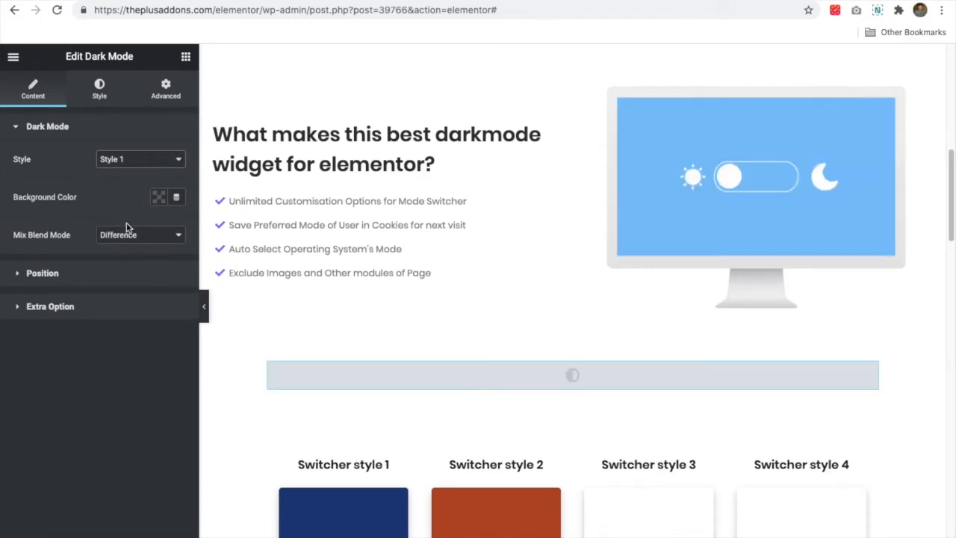
left_click(127, 234)
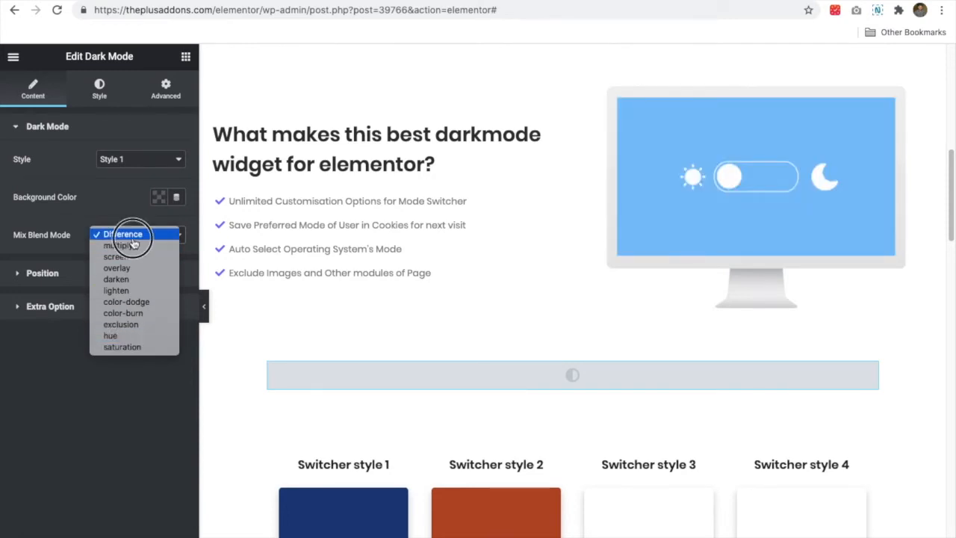
left_click(133, 234)
Step: Examine the background color options for the Dark Mode widget without choosing a color
left_click(157, 197)
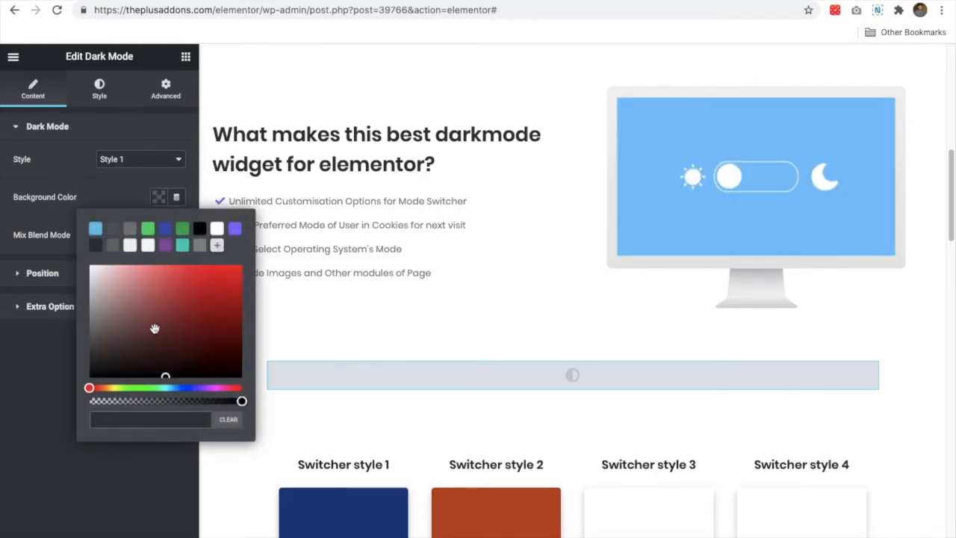
left_click(114, 201)
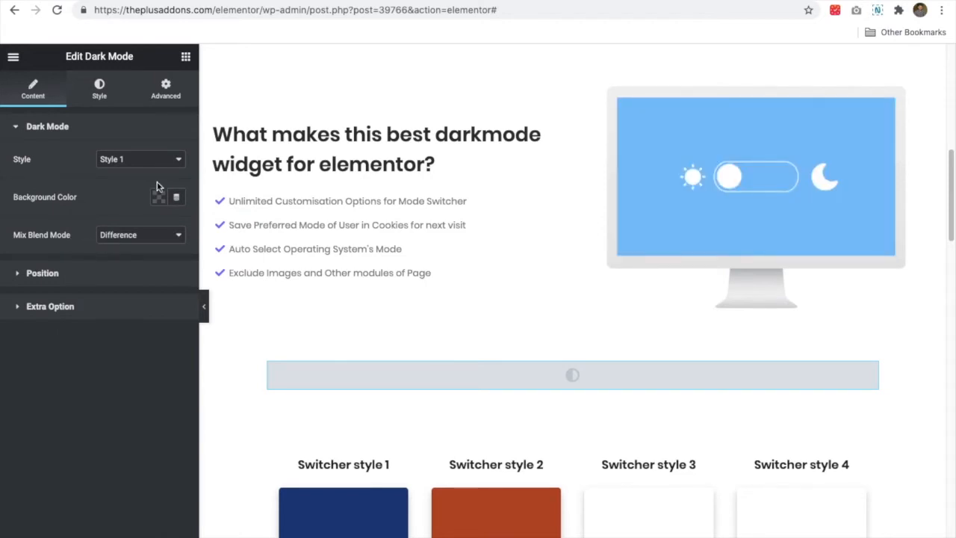
left_click(158, 197)
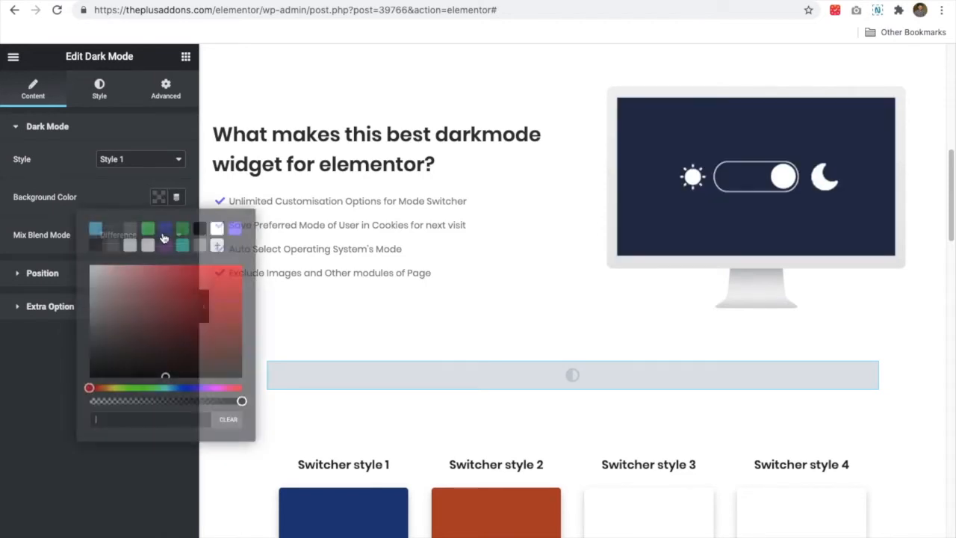
left_click(143, 192)
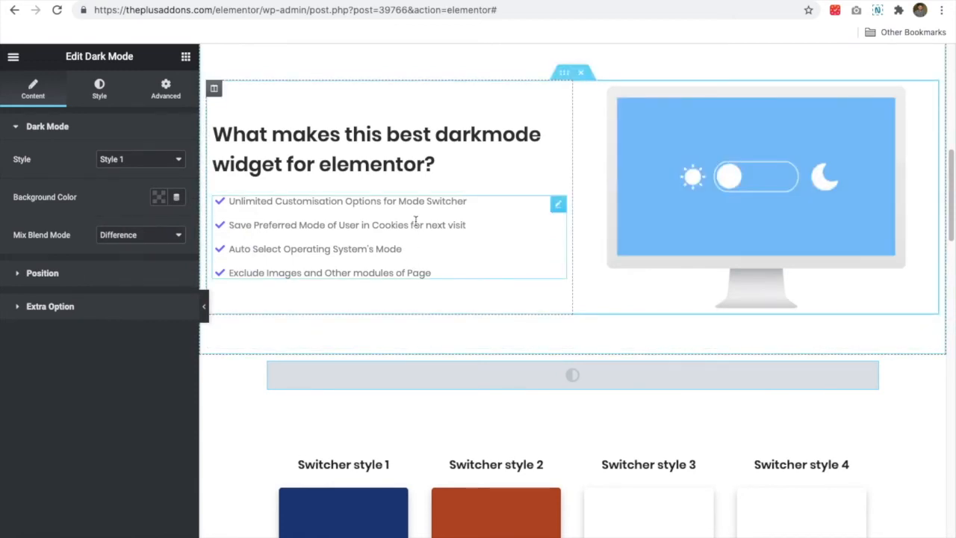
Step: Review the Dark Mode widget's position offsets and extra options, and enable Save in Cookies with Auto Match OS Theme kept on
left_click(49, 274)
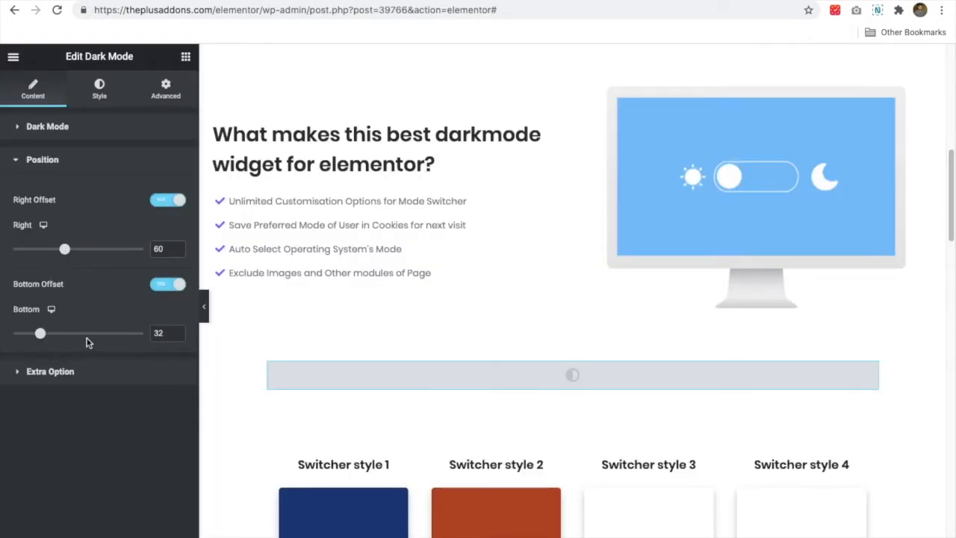
left_click(74, 371)
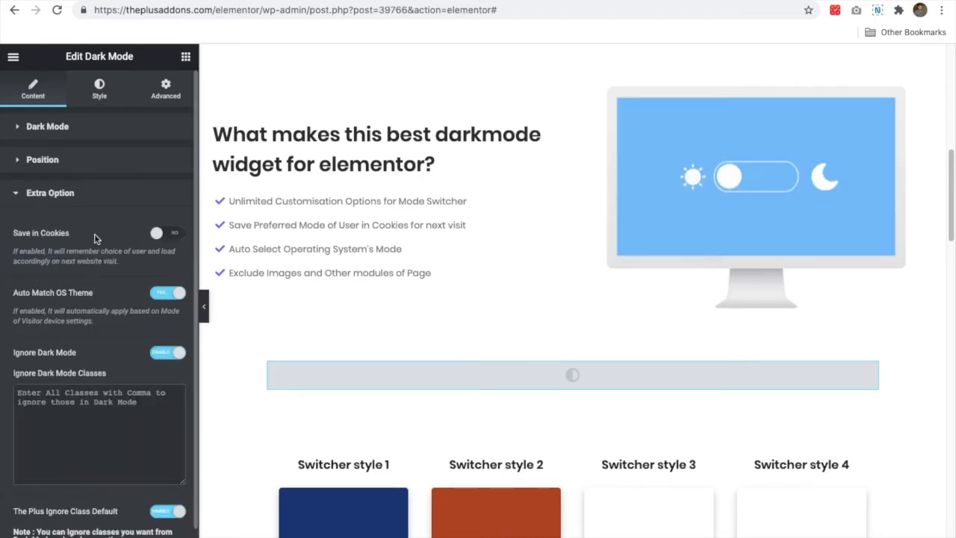
left_click(158, 233)
triple_click(40, 298)
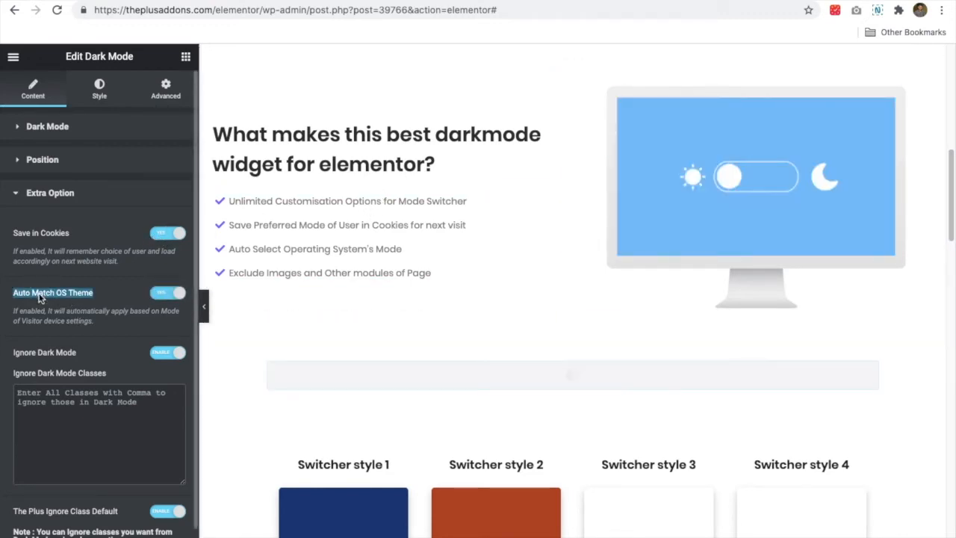
left_click(166, 294)
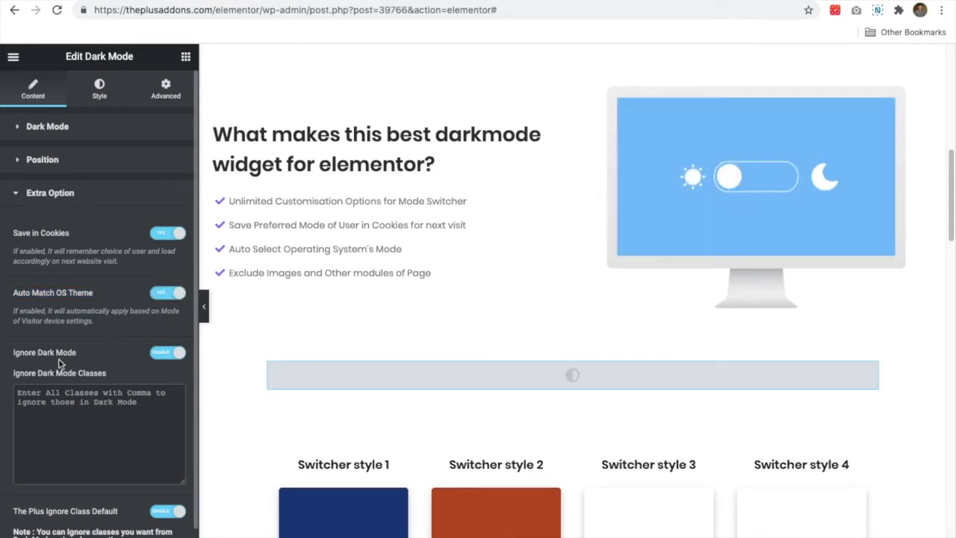
Step: Enter ".content, .testimonial" as the classes to ignore in dark mode
left_click_drag(81, 357, 12, 357)
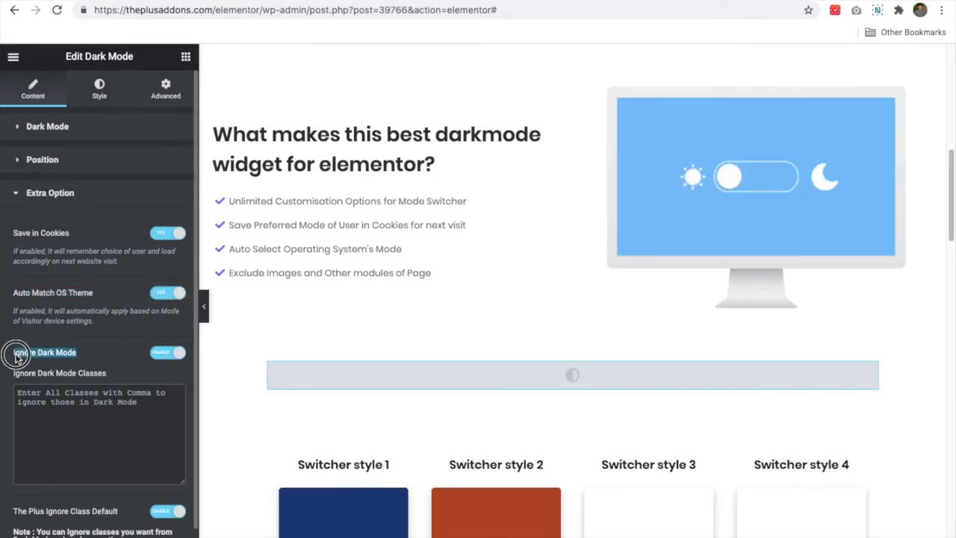
left_click(94, 408)
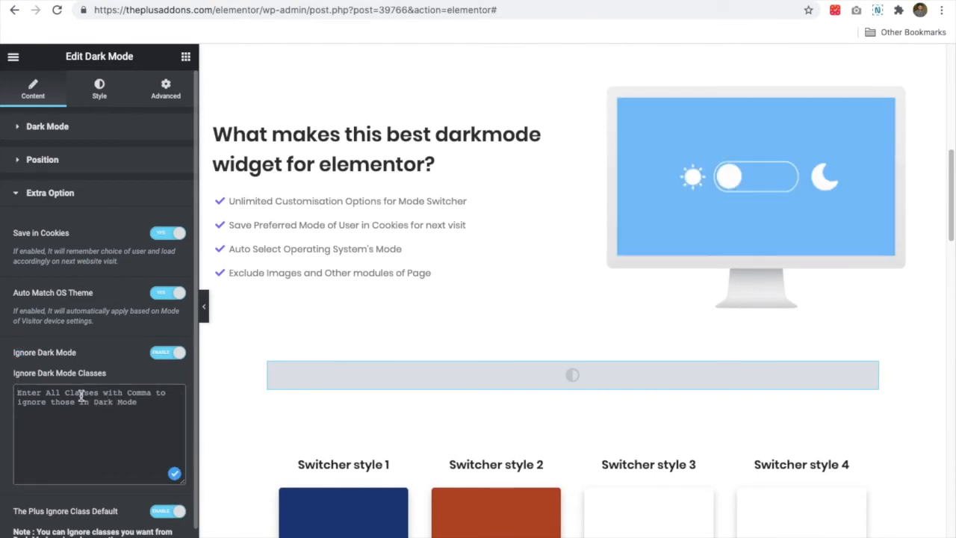
scroll(405, 472, "down", 3)
scroll(619, 252, "up", 3)
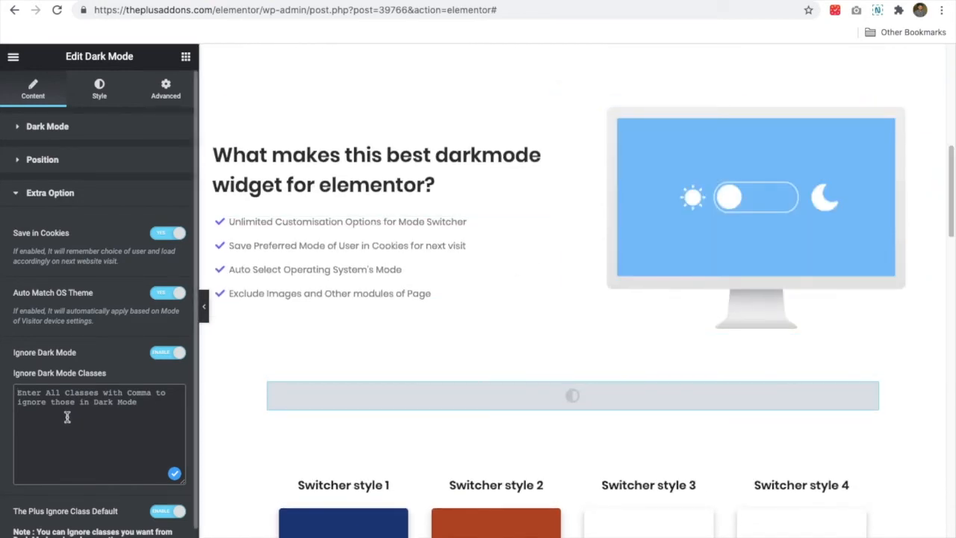
type(".")
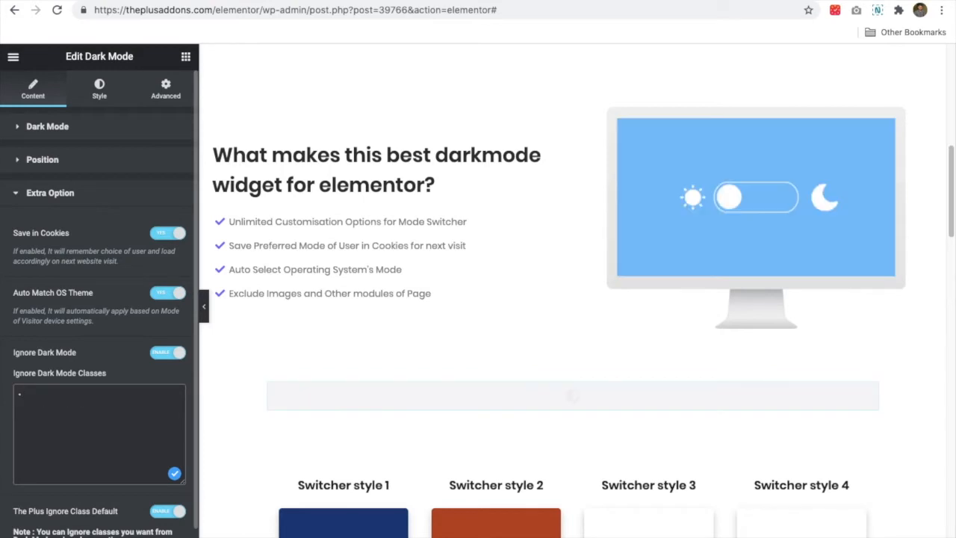
type("cont")
type(", ")
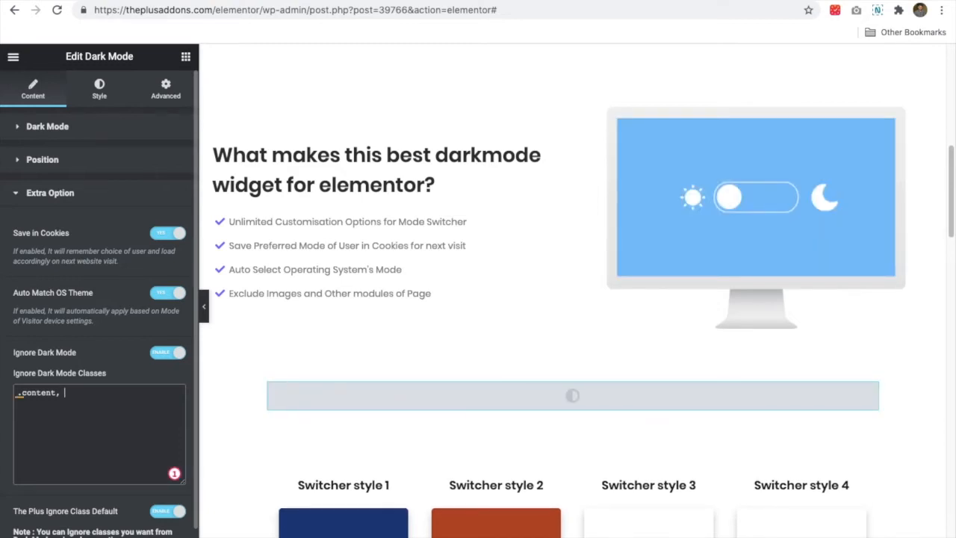
type(".testimonial")
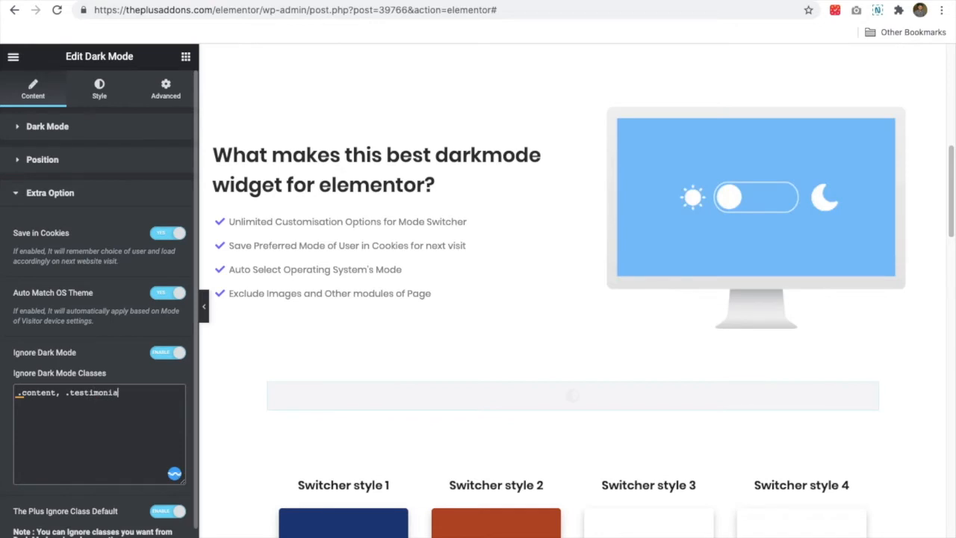
type(",")
key("BackSpace")
key("BackSpace")
key("BackSpace")
type("l")
Step: Highlight the option The Plus Ignore Class Default and expand the FAQ answer listing The Plus Addons classes to ignore
scroll(49, 390, "down", 1)
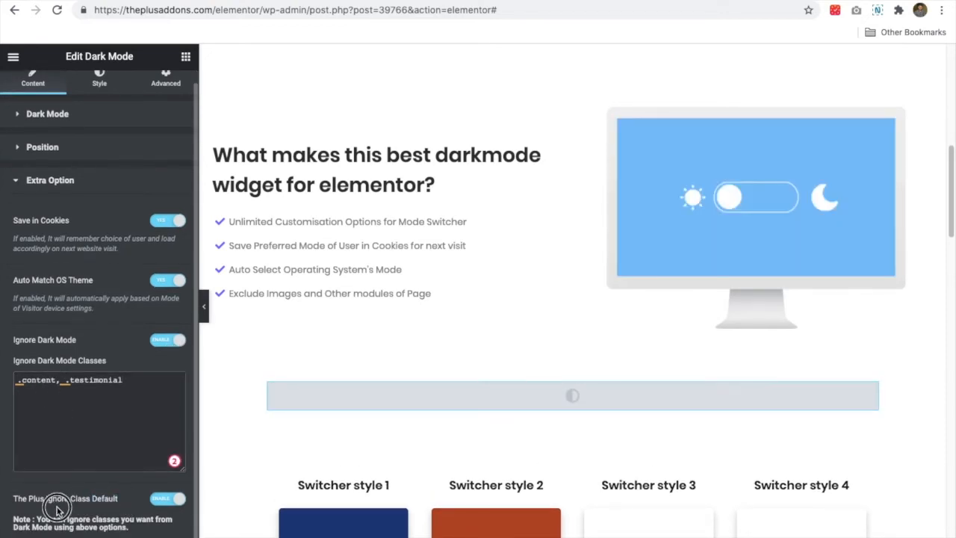
left_click_drag(14, 505, 124, 505)
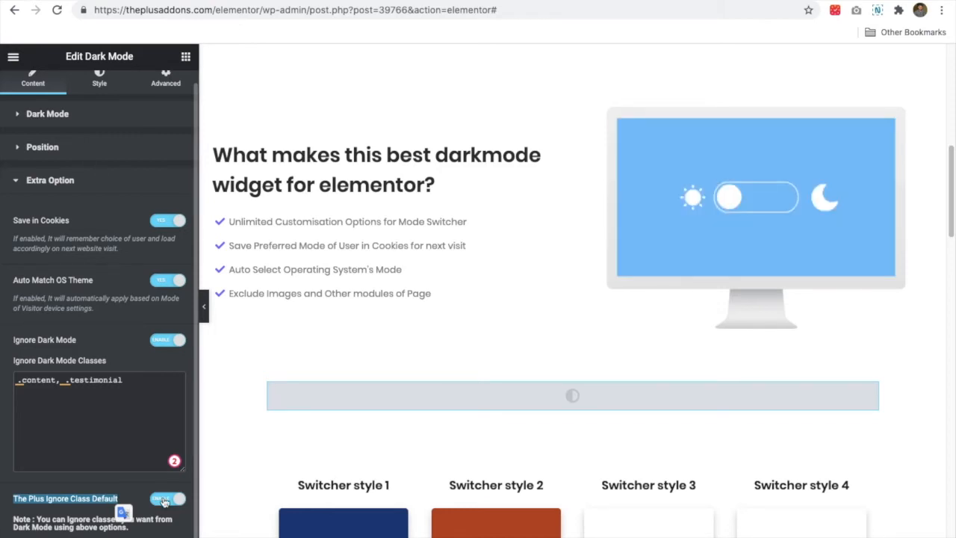
scroll(481, 367, "down", 5)
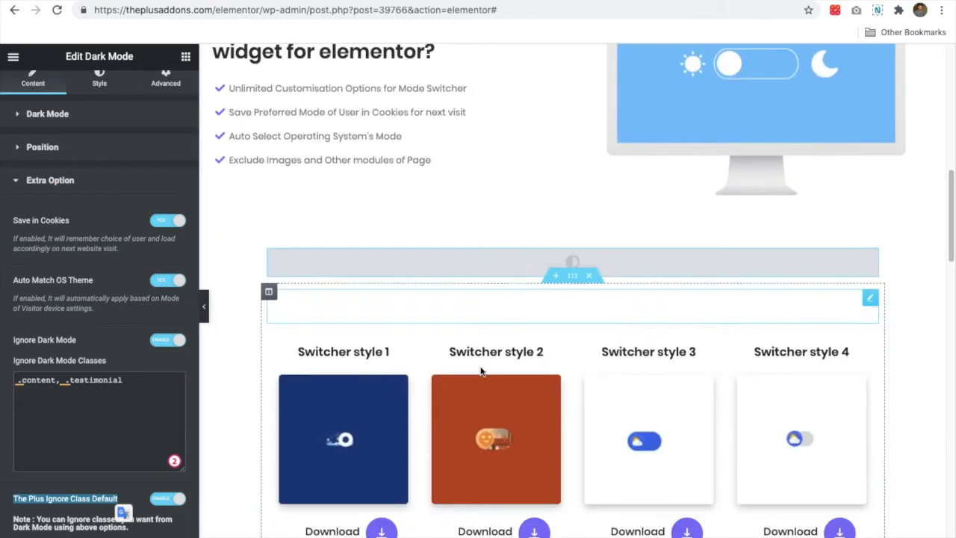
scroll(481, 371, "down", 6)
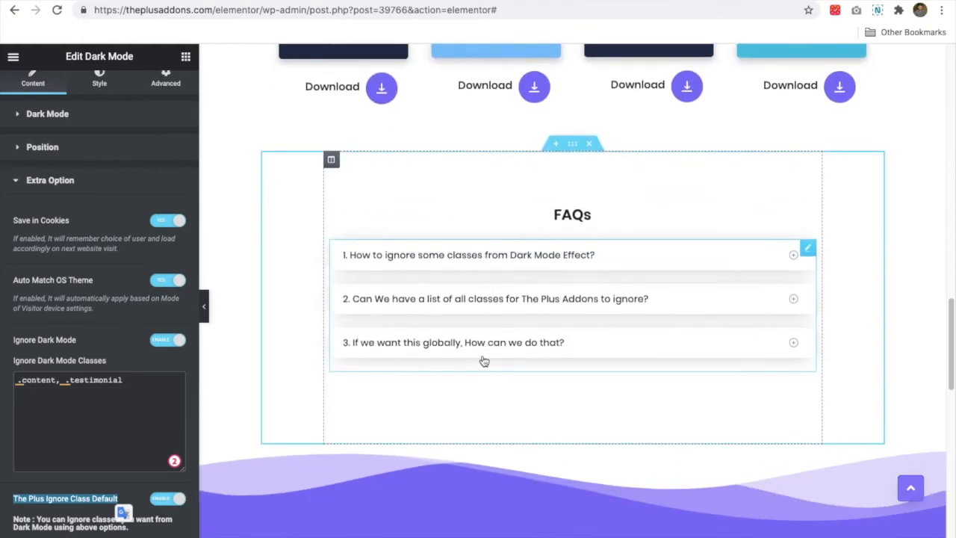
left_click(546, 299)
left_click(544, 299)
left_click(544, 299)
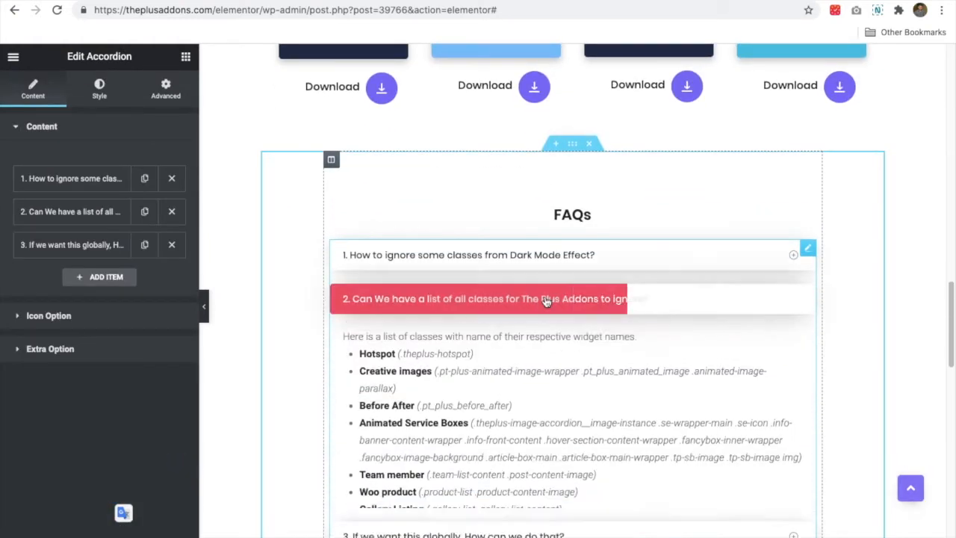
scroll(508, 379, "down", 3)
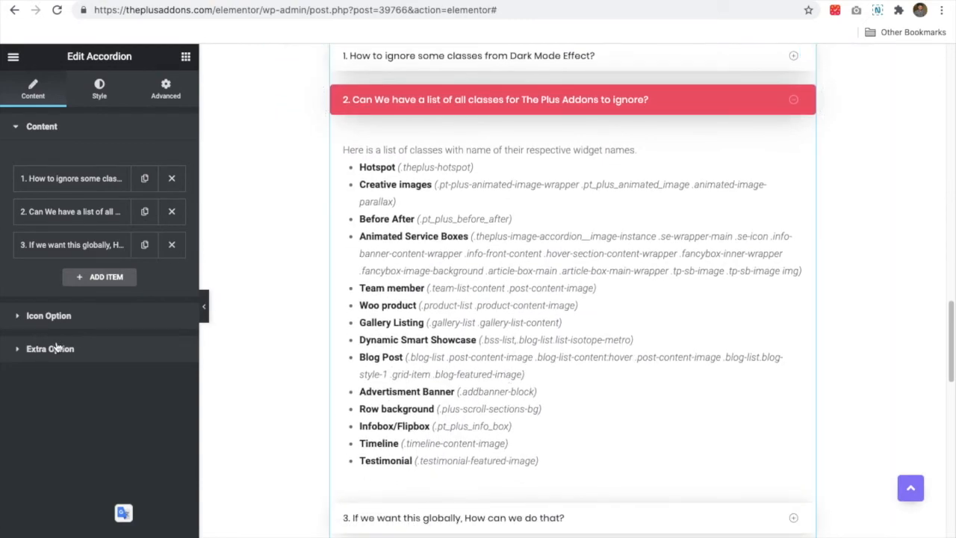
Step: Reopen the Dark Mode widget's extra options and compare the default ignore setting with the class list in the FAQ
left_click(57, 346)
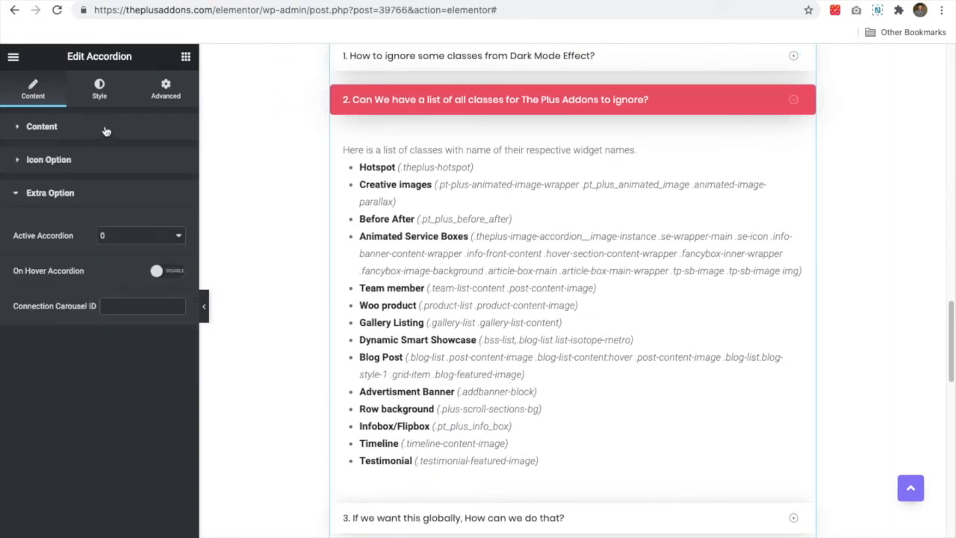
scroll(502, 199, "up", 10)
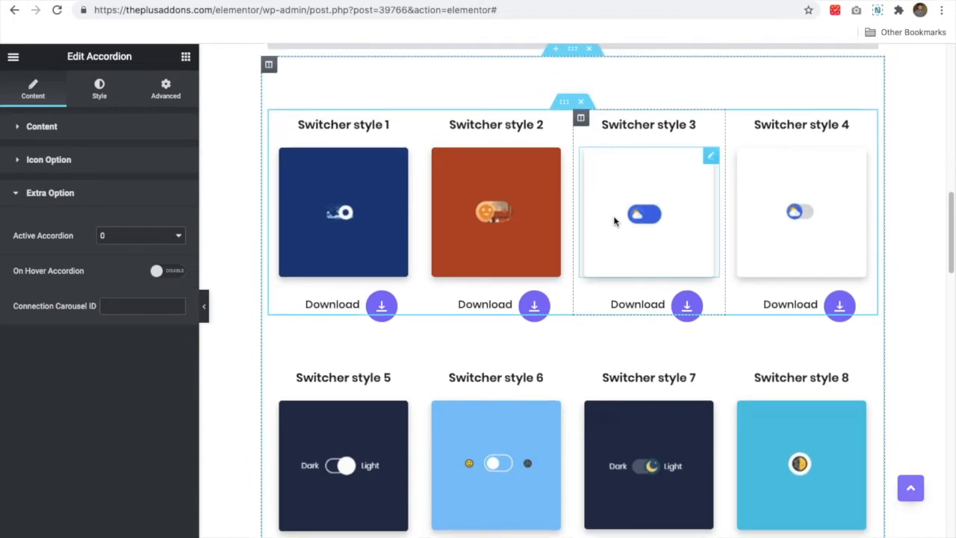
scroll(614, 222, "up", 3)
left_click(488, 225)
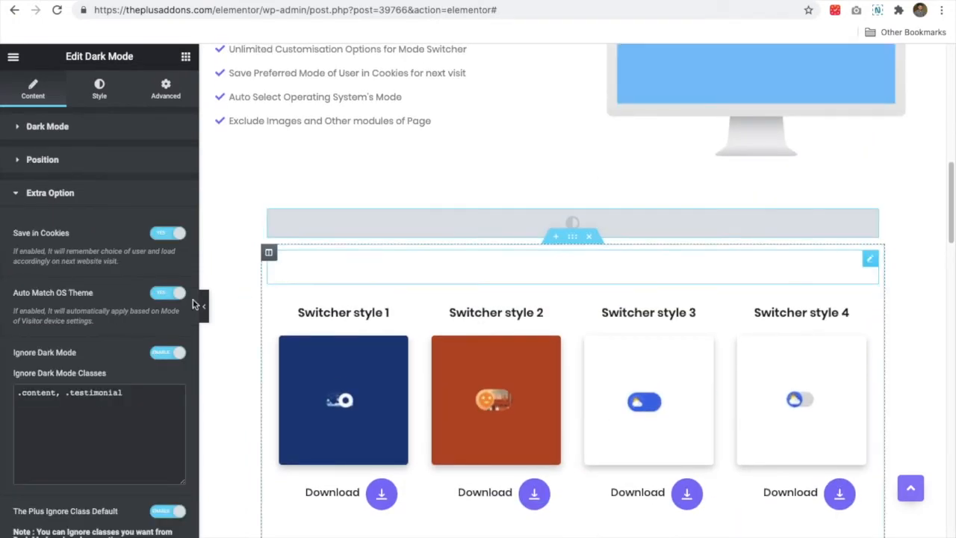
scroll(53, 474, "down", 1)
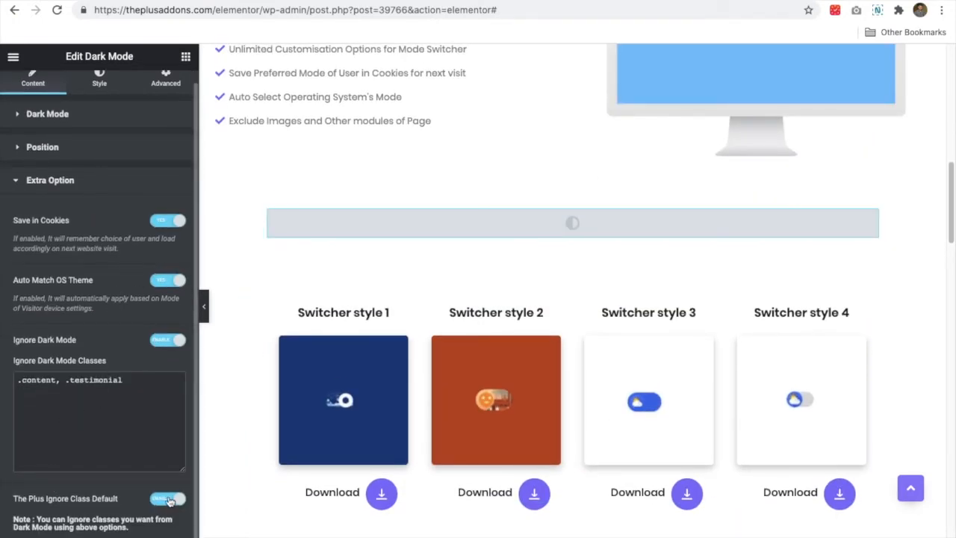
scroll(477, 419, "down", 8)
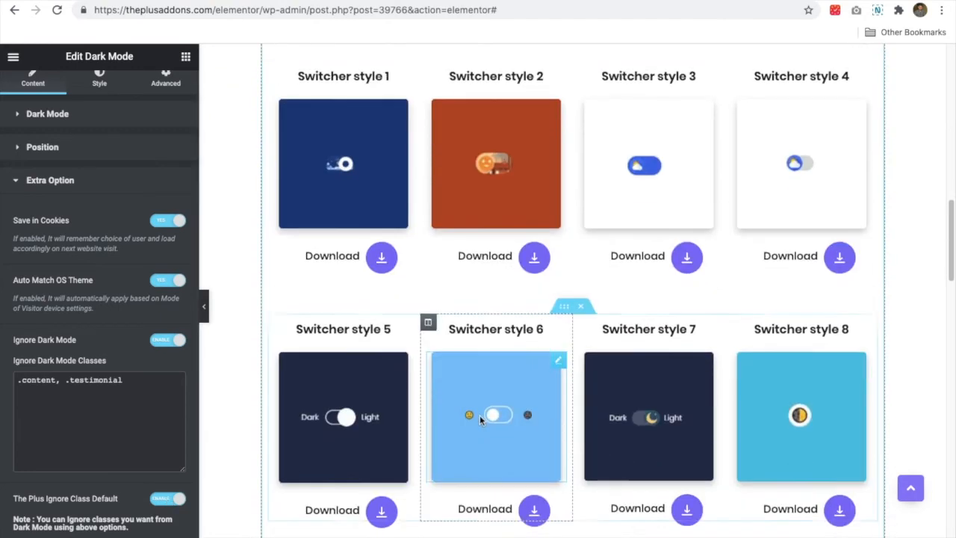
scroll(482, 421, "down", 3)
scroll(418, 350, "down", 2)
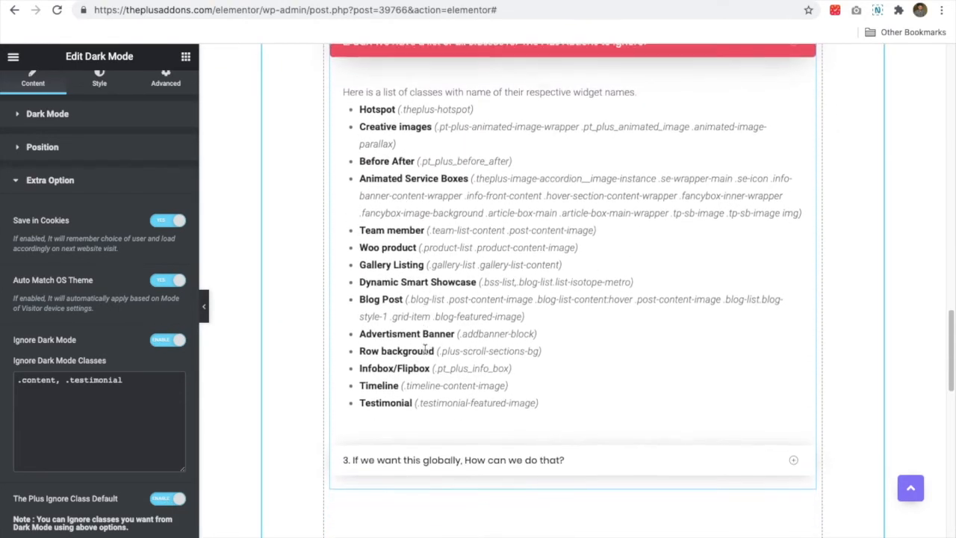
scroll(416, 333, "up", 1)
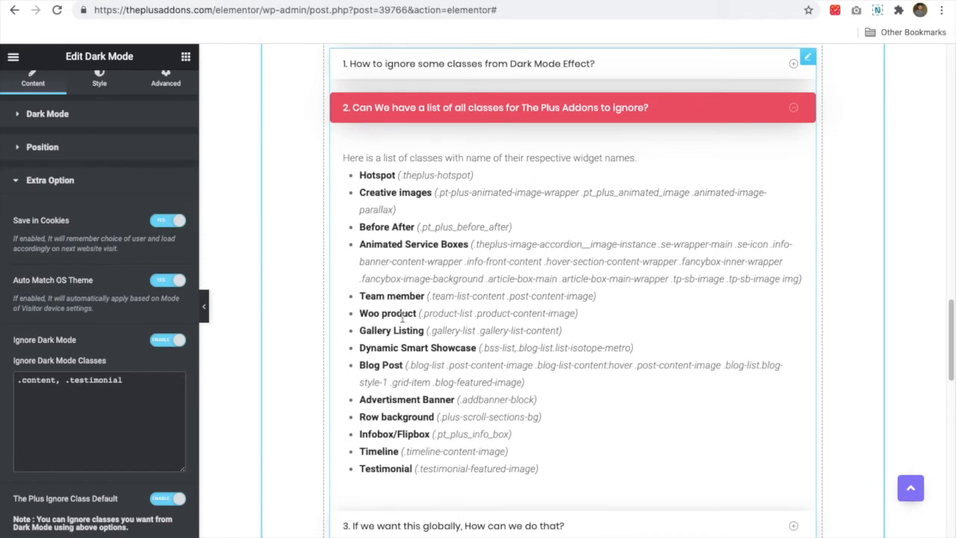
Step: Try disabling The Plus Ignore Class Default and select the custom ignore classes, and enable the default again
left_click(166, 504)
left_click(122, 424)
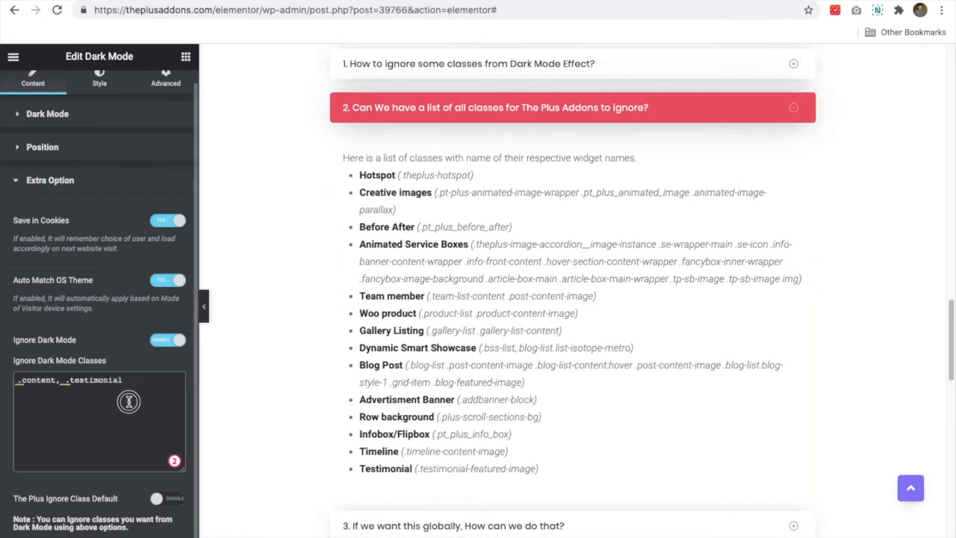
key("ctrl+a")
left_click(163, 498)
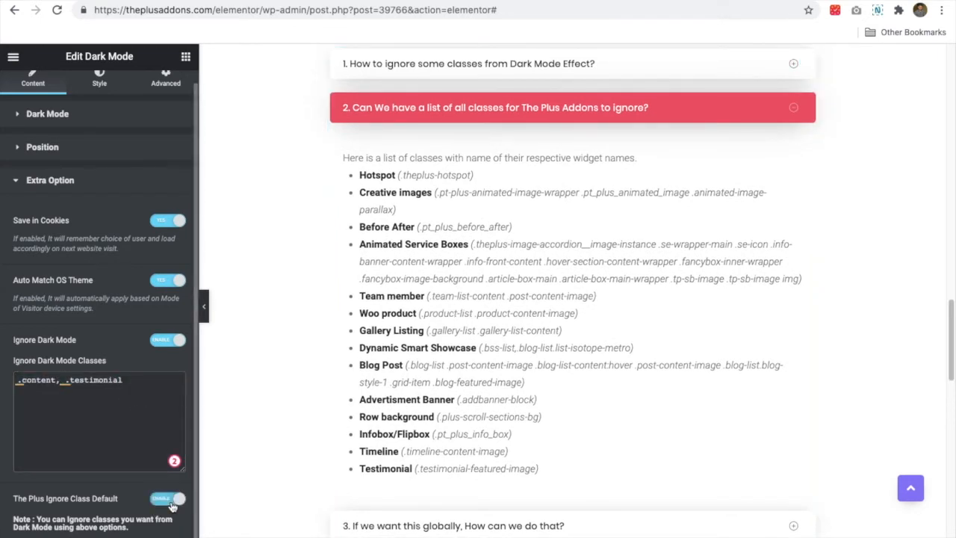
Step: Review the Before and After switcher text in the widget's style settings and adjust the After text's offset
scroll(59, 283, "up", 1)
left_click(99, 88)
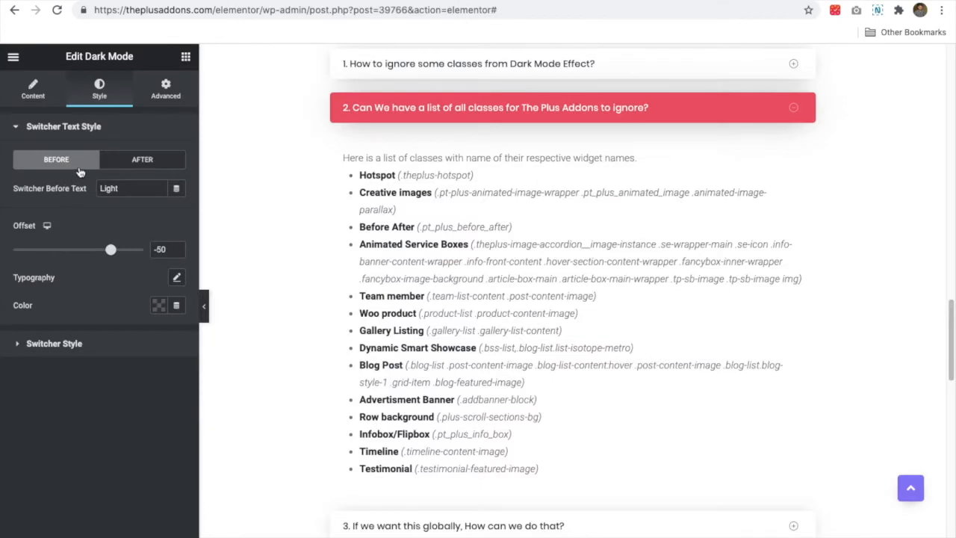
left_click(142, 160)
left_click(69, 160)
double_click(109, 189)
left_click(125, 159)
left_click(104, 188)
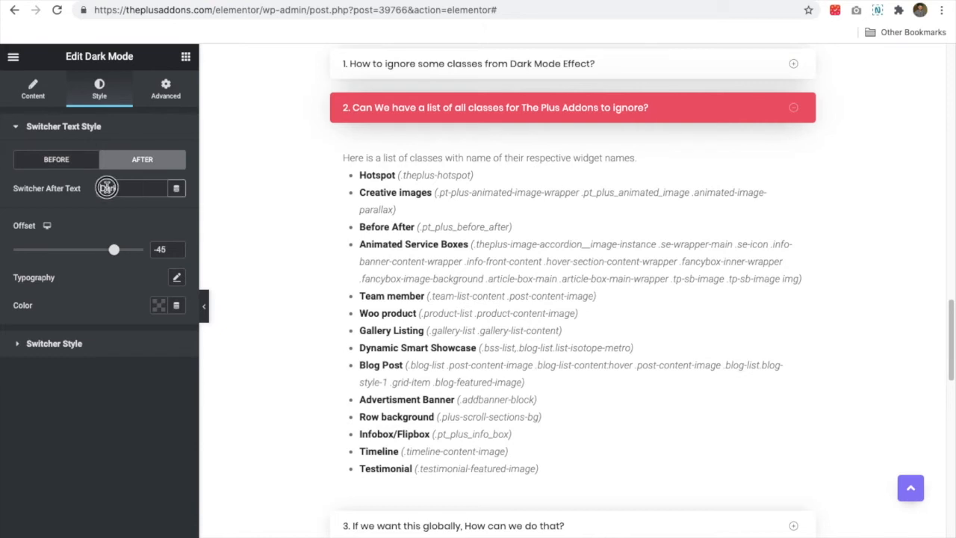
left_click_drag(115, 252, 105, 251)
left_click(82, 166)
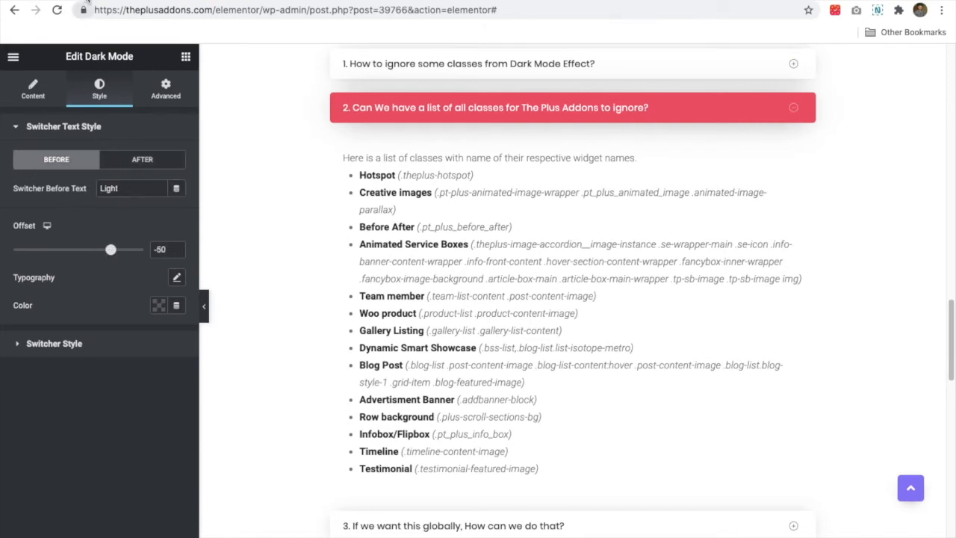
Step: Check the Light and Dark switcher labels on the live page and open the Before text's typography settings in the editor
left_click(86, 2)
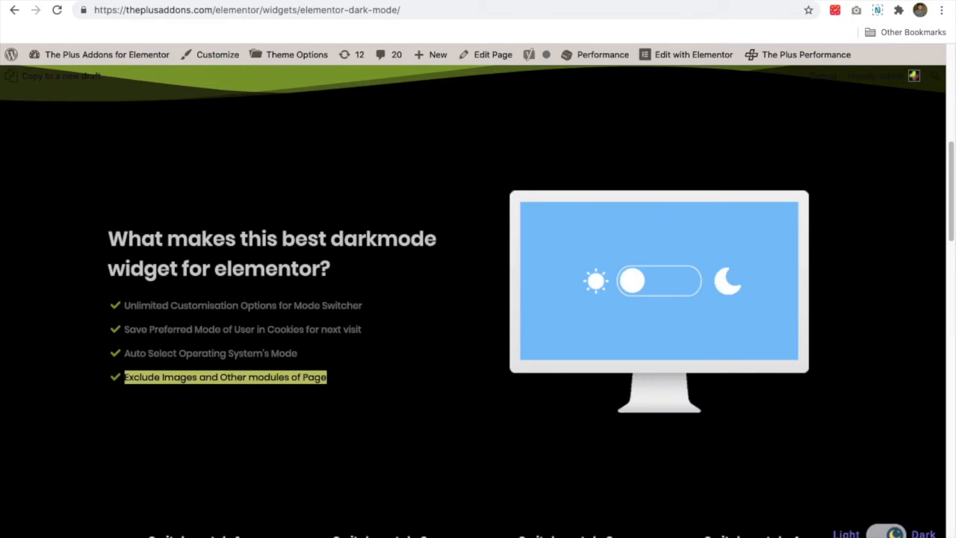
left_click(230, 1)
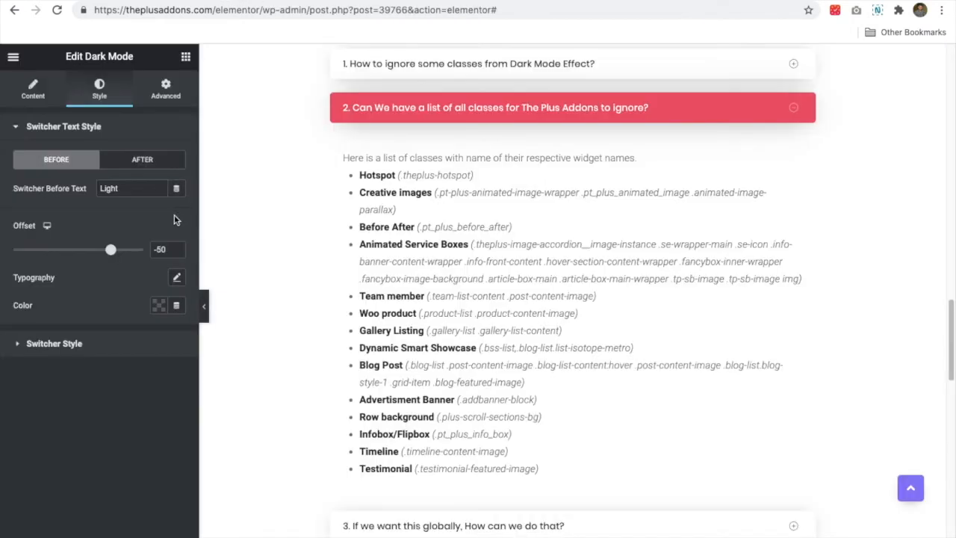
left_click(176, 279)
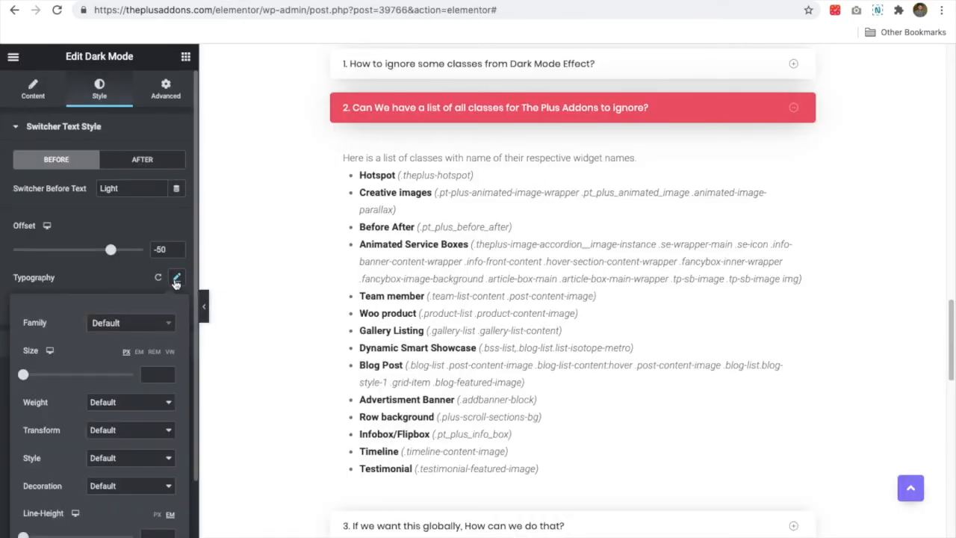
Step: Close the Before text's typography settings and set the switcher size to 11, dot size to 5 and dot offset to 4
scroll(176, 283, "down", 2)
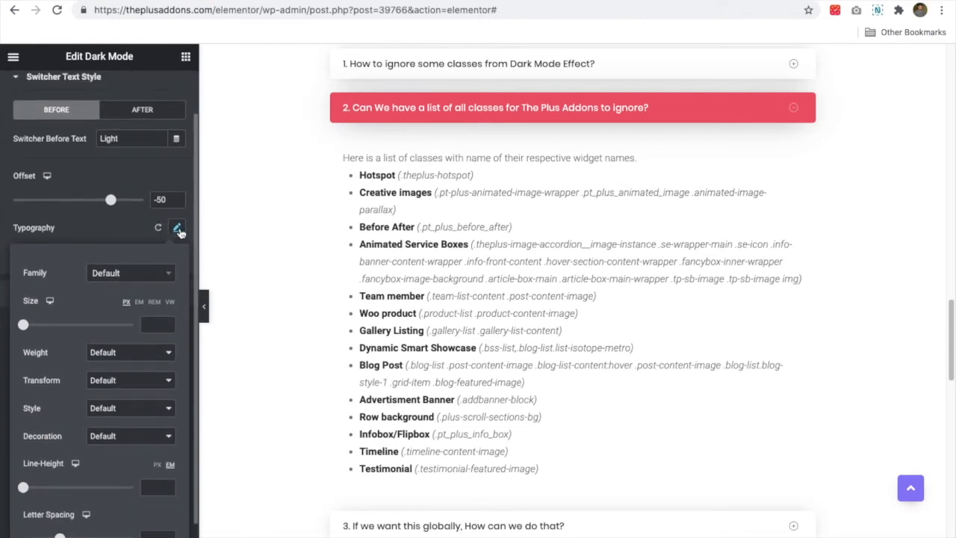
left_click(177, 227)
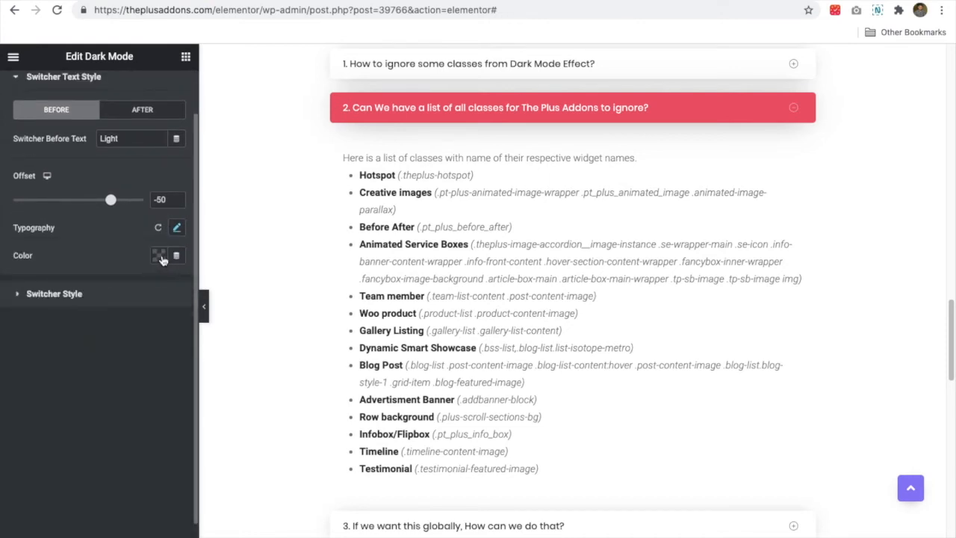
left_click(97, 292)
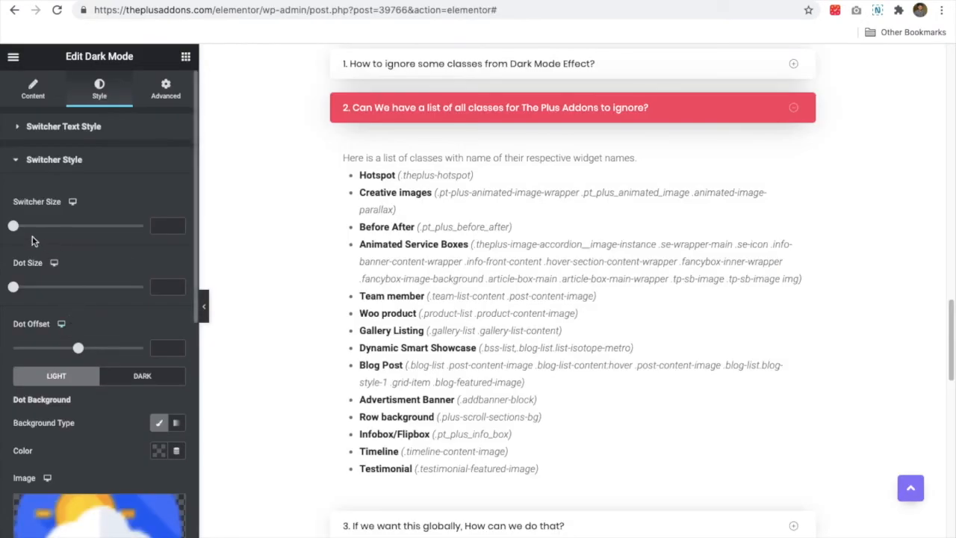
left_click_drag(14, 227, 16, 227)
left_click_drag(13, 287, 23, 287)
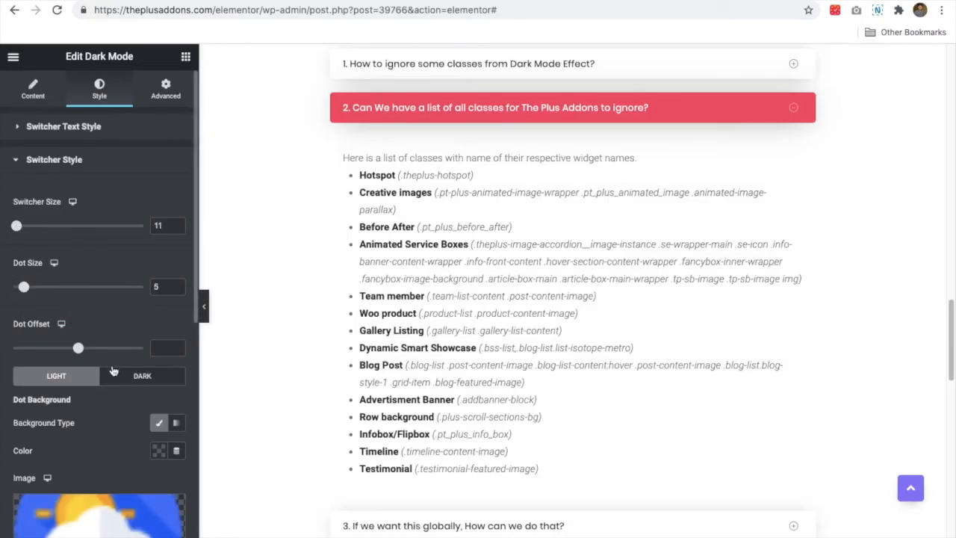
scroll(84, 334, "down", 1)
left_click_drag(77, 315, 83, 316)
scroll(116, 397, "down", 1)
Step: Review the switcher's Light and Dark dot background settings, including color, image, position, repeat and size
scroll(115, 397, "down", 3)
left_click(132, 217)
left_click(80, 216)
left_click(120, 215)
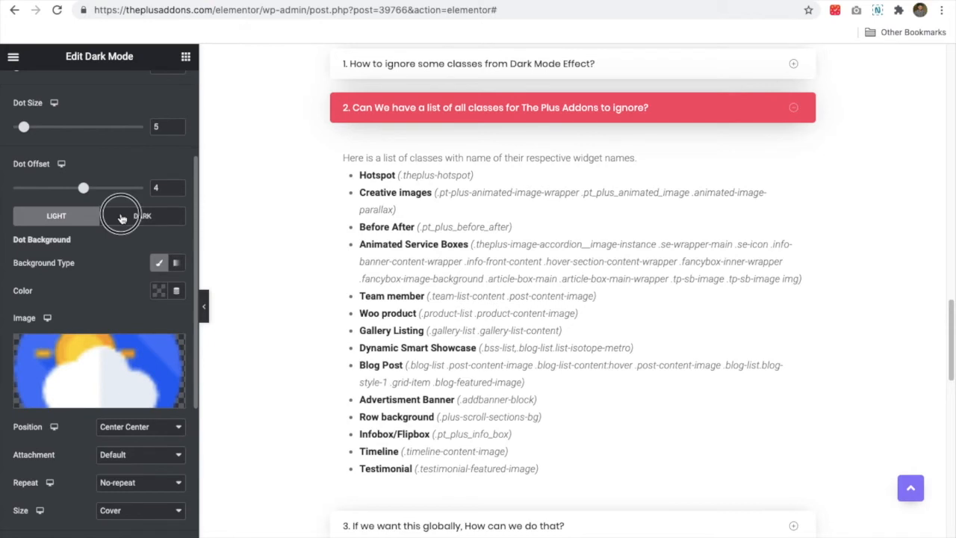
left_click(158, 292)
left_click(45, 320)
scroll(120, 393, "down", 3)
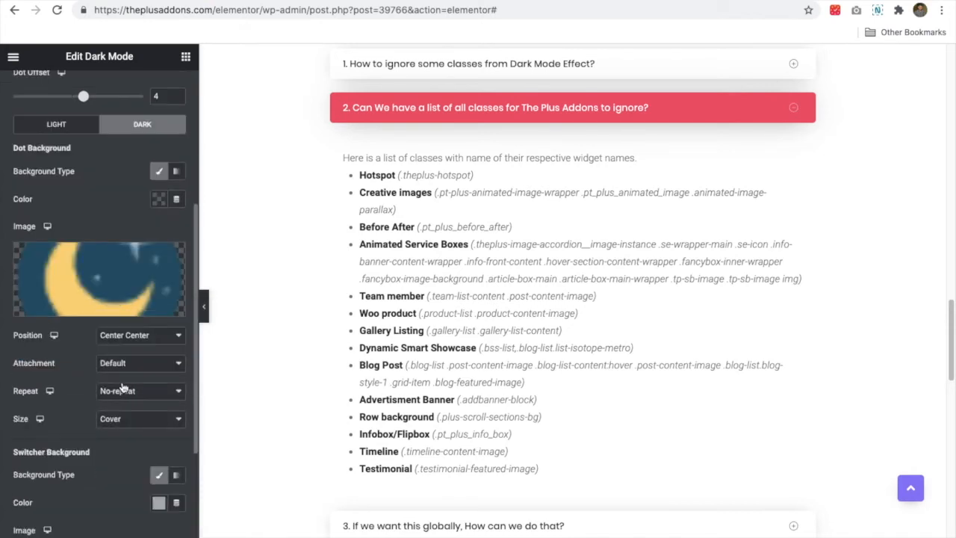
scroll(112, 399, "down", 2)
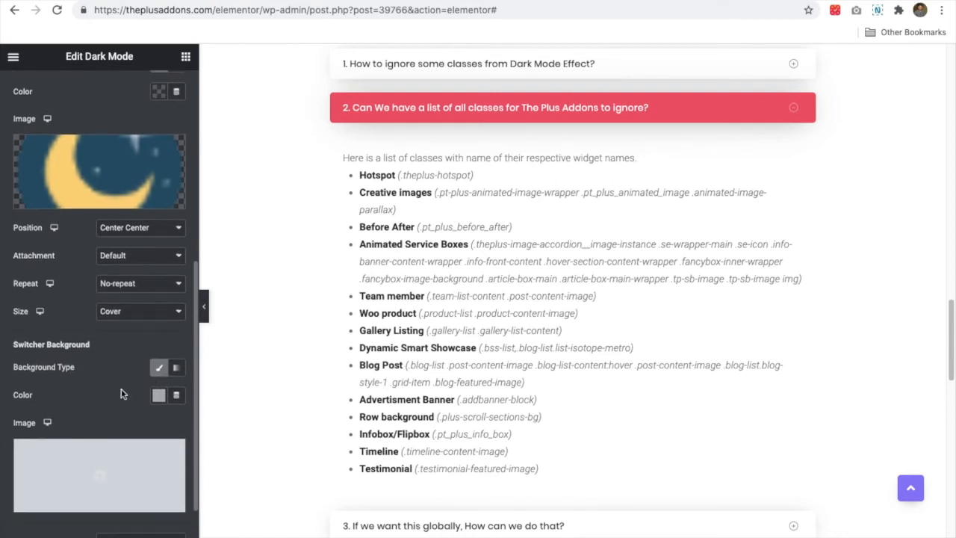
Step: Review the Dark state's switcher background, border type and box shadow color options
scroll(104, 396, "down", 1)
left_click(142, 486)
left_click(142, 486)
left_click(159, 522)
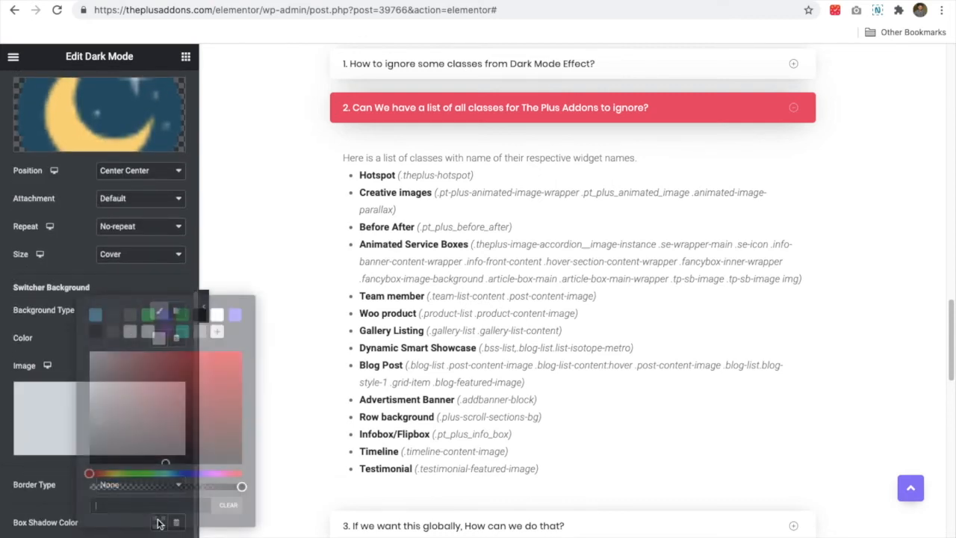
left_click(34, 496)
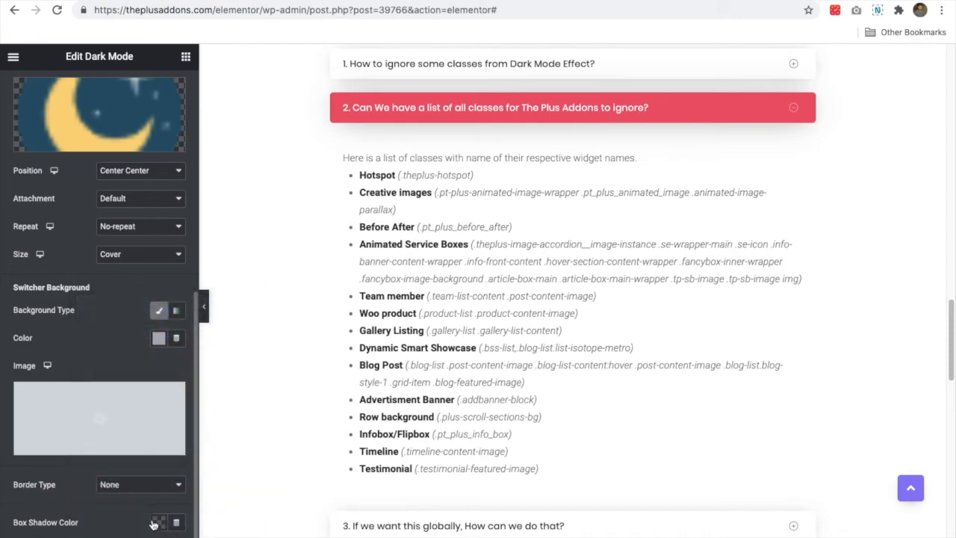
scroll(96, 274, "up", 5)
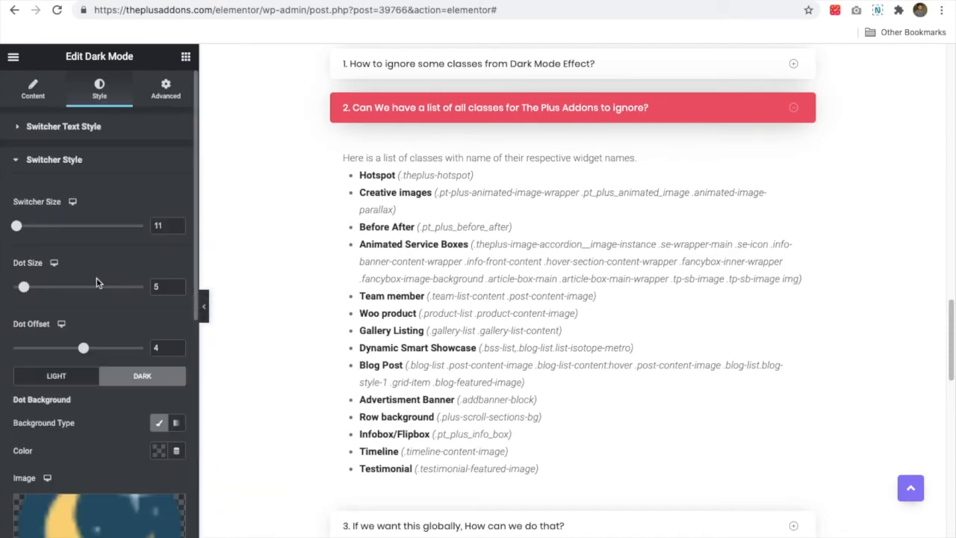
Step: Browse the ready-made switcher designs on the live Dark Mode page and download Switcher style 3
left_click(39, 104)
scroll(471, 253, "up", 10)
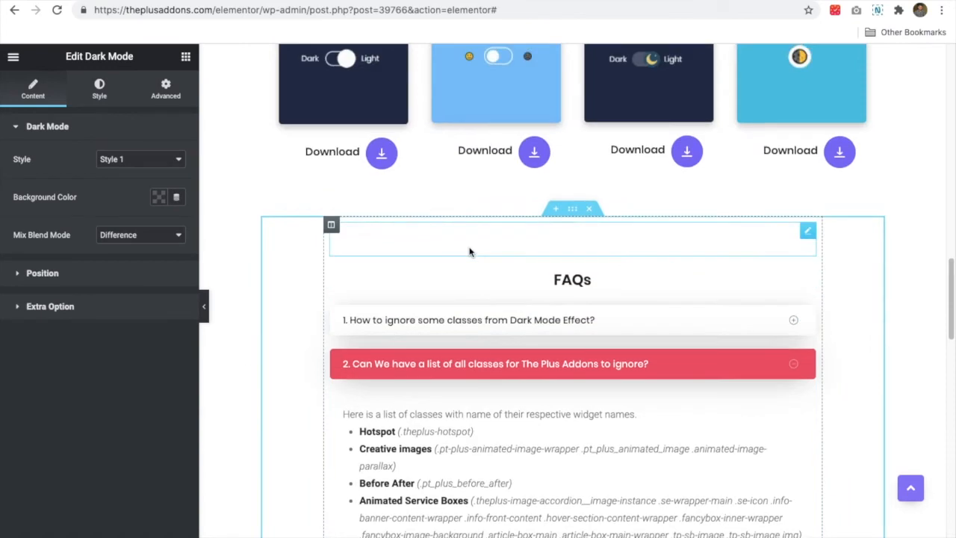
scroll(471, 253, "up", 3)
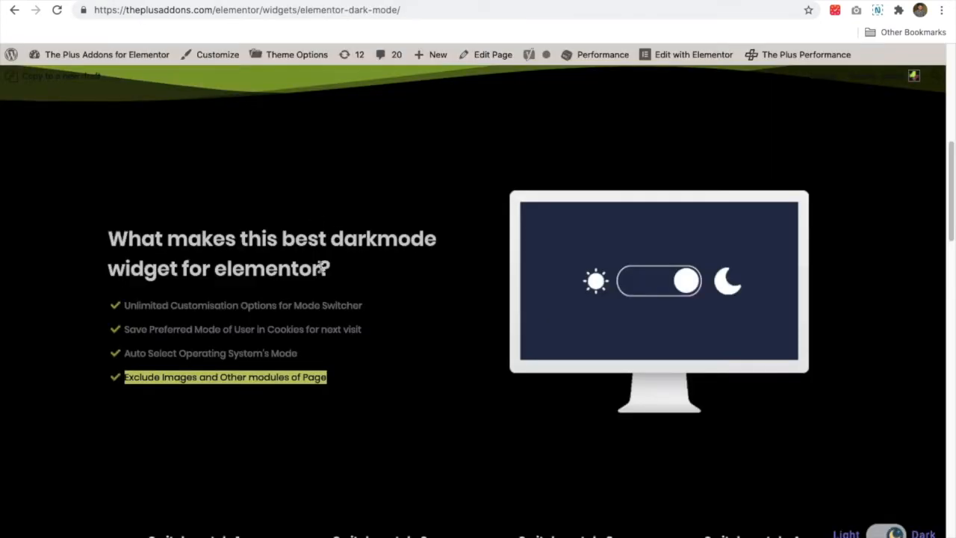
scroll(321, 268, "down", 6)
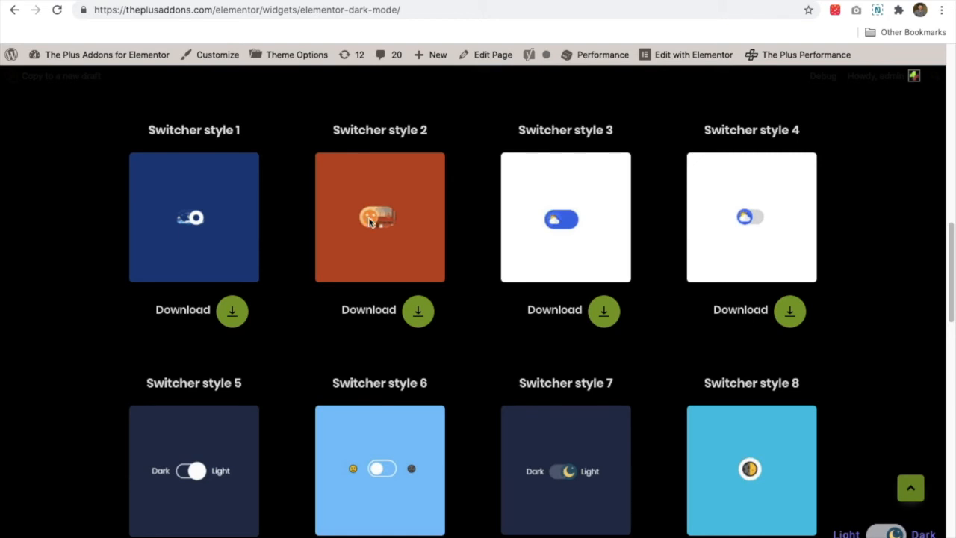
scroll(582, 262, "down", 2)
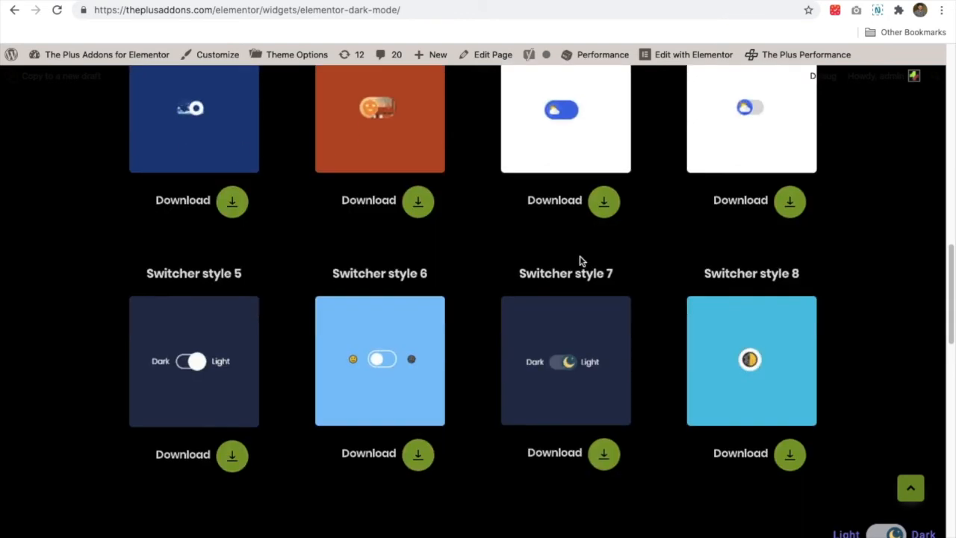
scroll(436, 305, "up", 2)
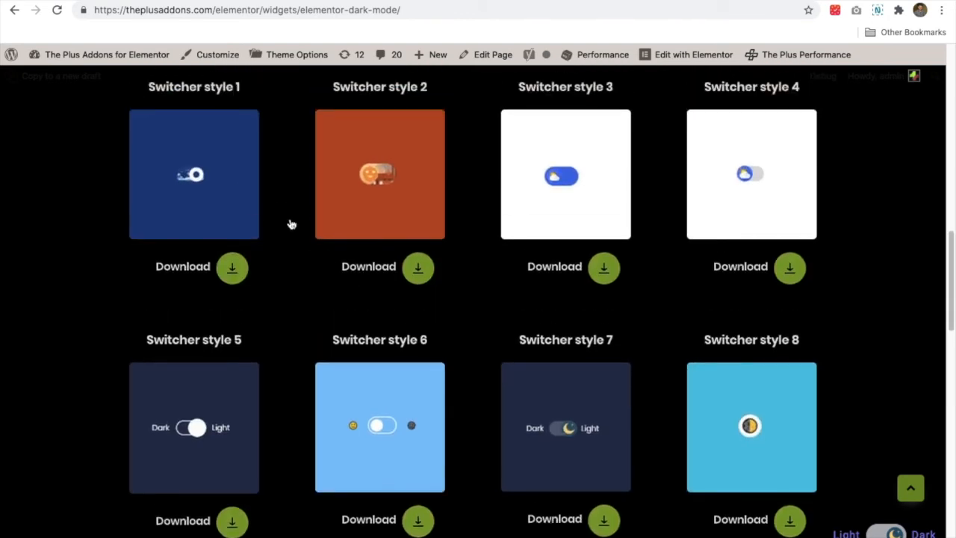
left_click(607, 265)
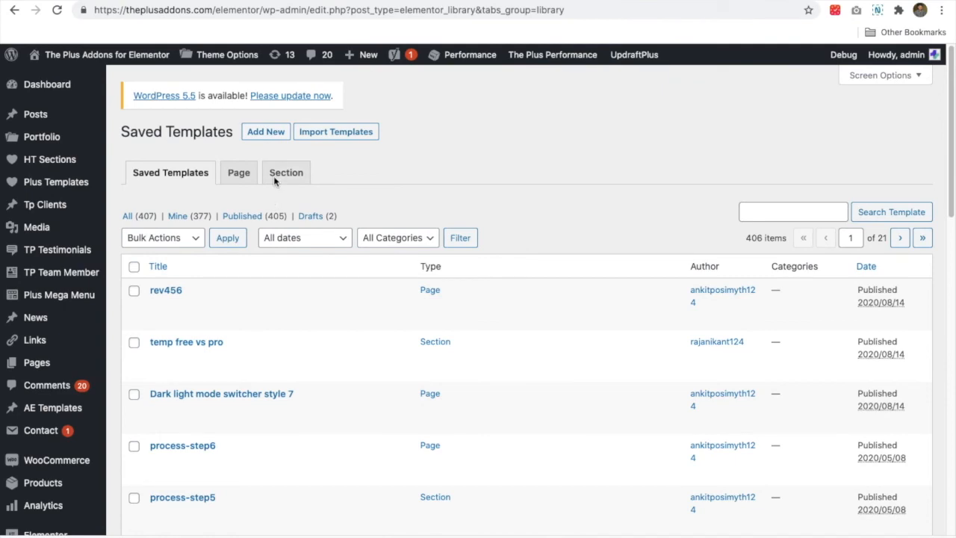
Step: Import the downloaded Switcher style 3 template file into the Saved Templates library
left_click(337, 131)
scroll(46, 361, "down", 3)
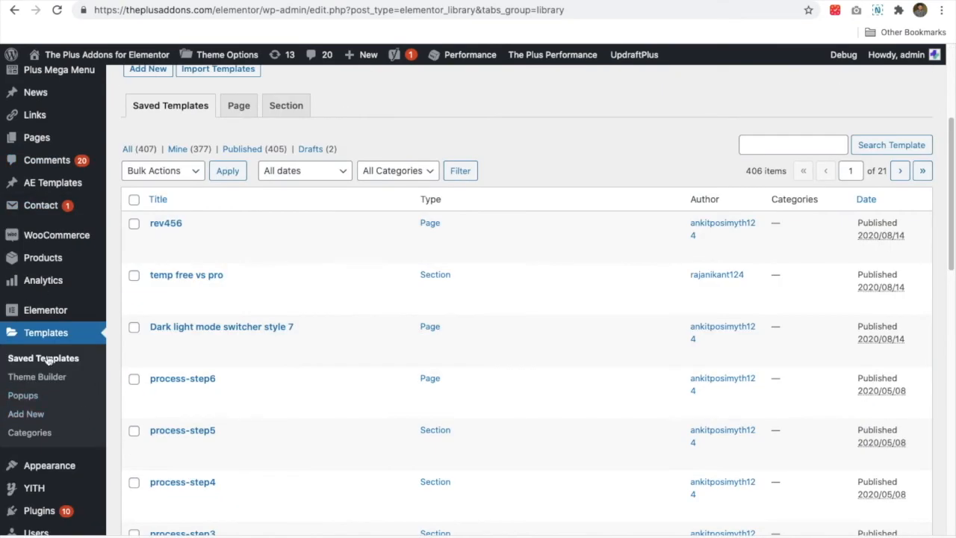
scroll(345, 152, "up", 2)
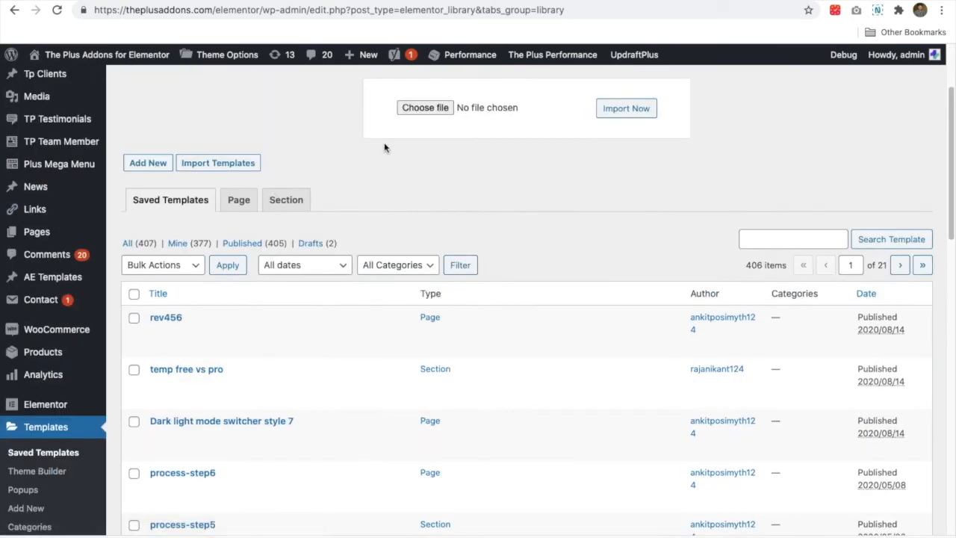
left_click_drag(253, 406, 423, 108)
left_click(625, 110)
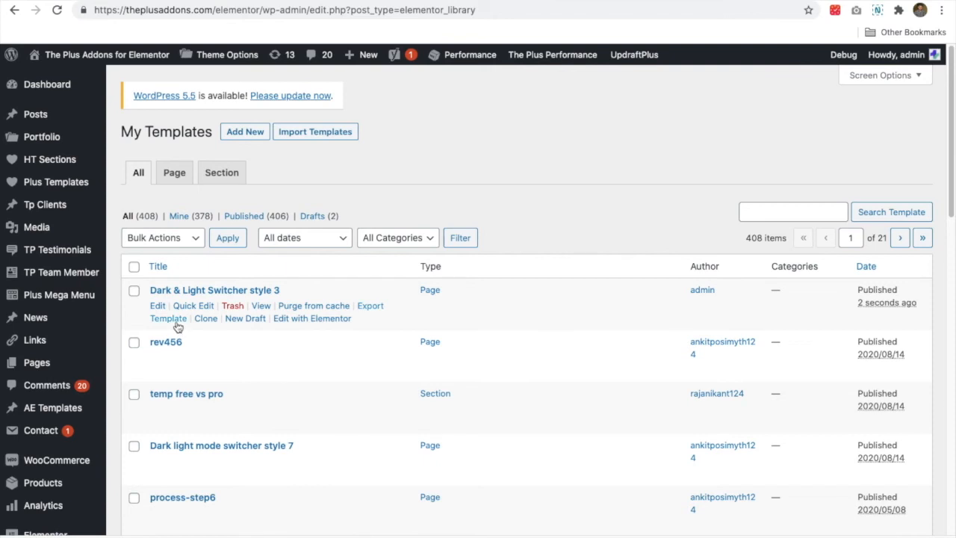
Step: Open the imported Dark & Light Switcher style 3 template in Elementor and copy its Dark Mode widget
left_click(294, 322)
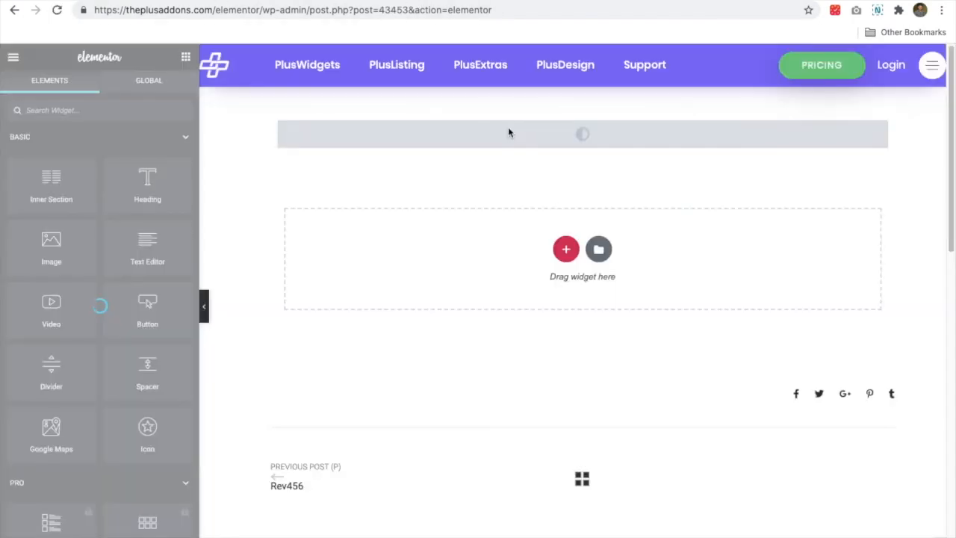
right_click(486, 133)
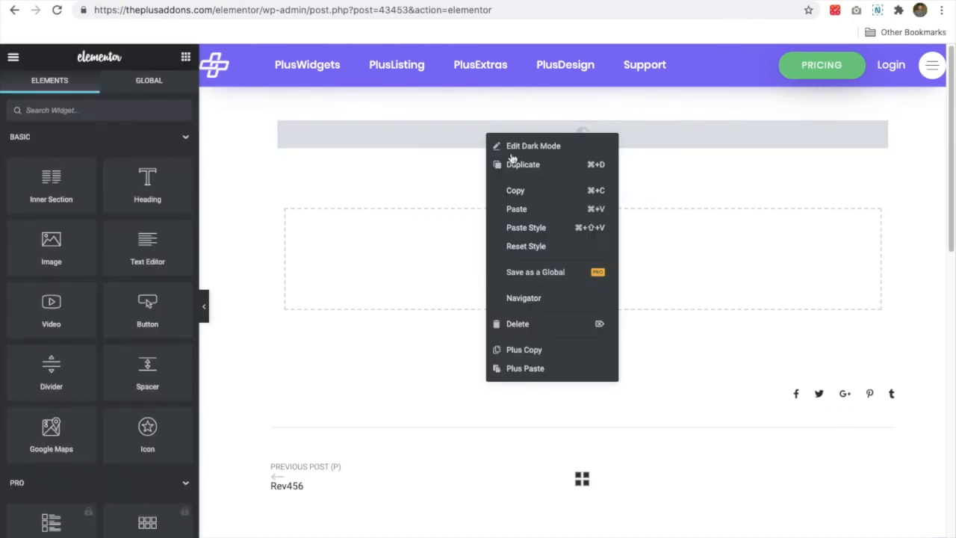
left_click(517, 191)
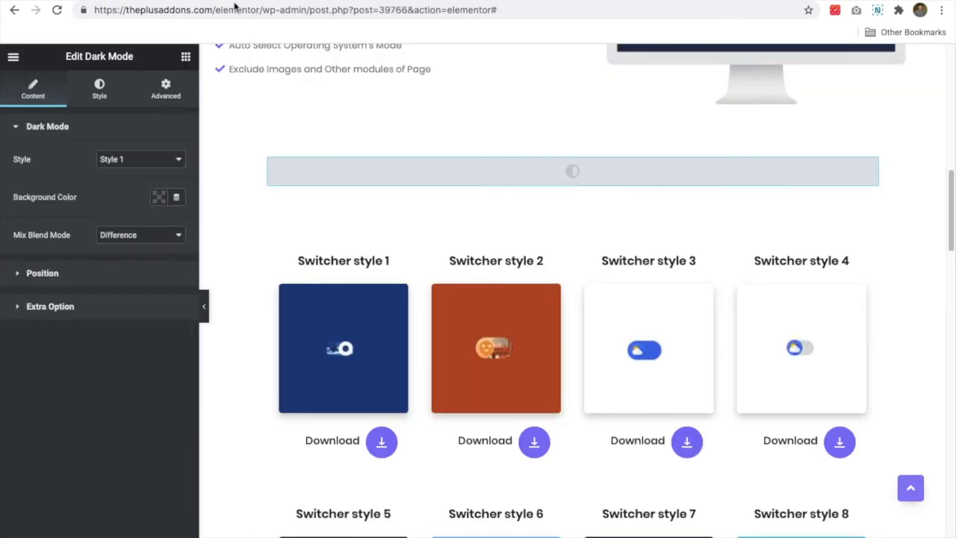
Step: Replace the existing Dark Mode widget above the switcher demos with the copied one and reload the live page
right_click(396, 177)
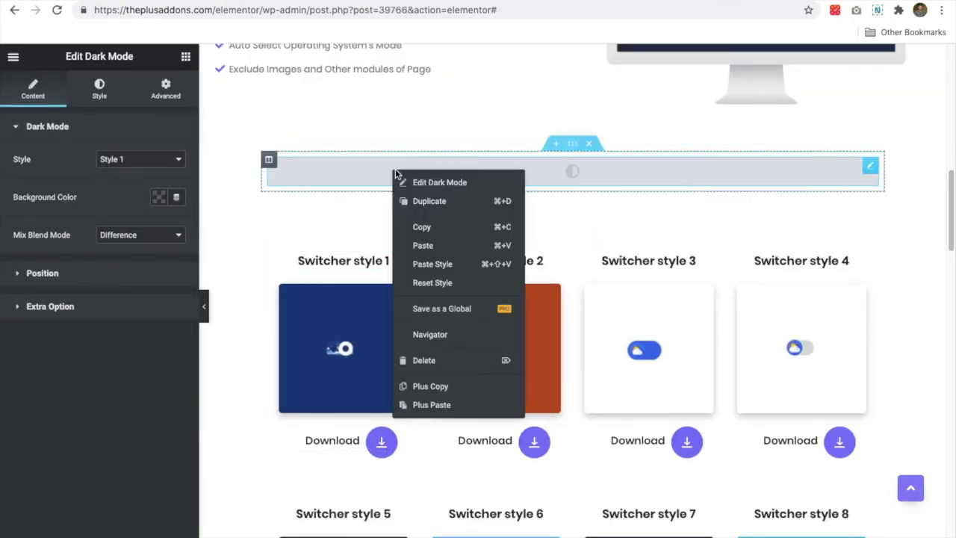
left_click(445, 364)
right_click(421, 166)
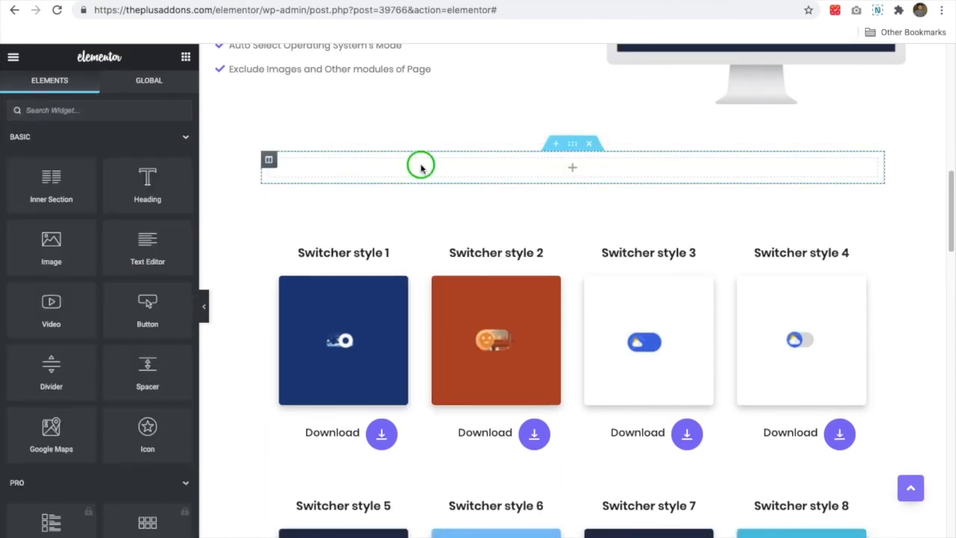
left_click(451, 266)
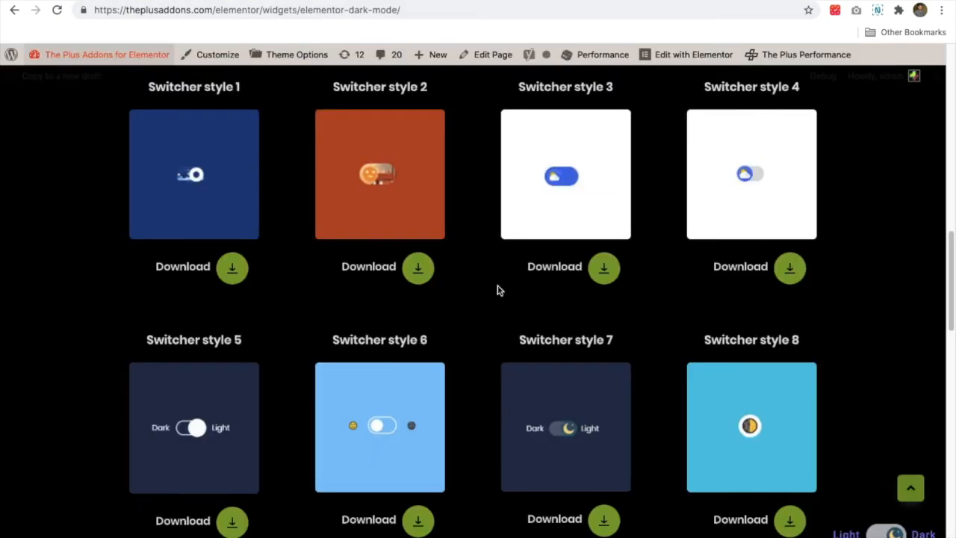
left_click(57, 10)
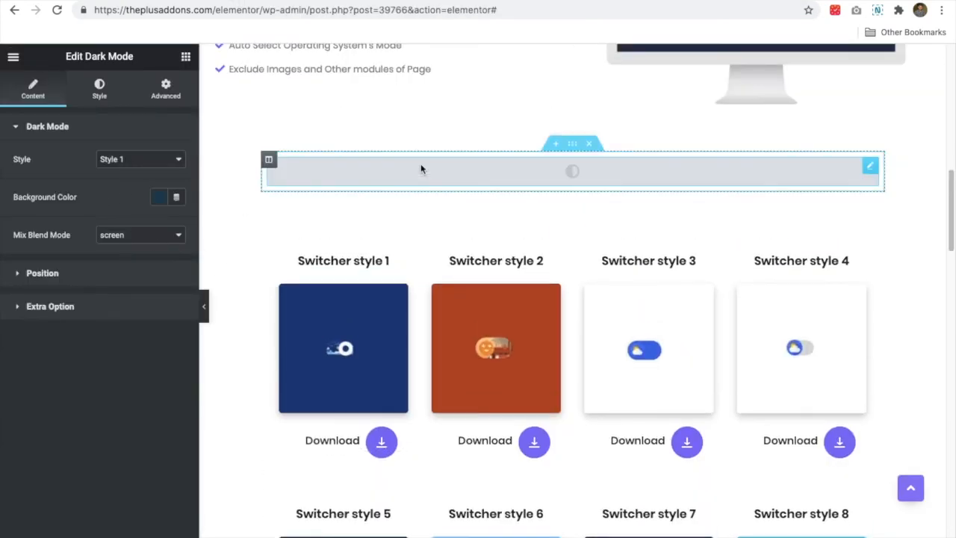
Step: Set the pasted Dark Mode widget's mix blend mode to Difference and reload the live page
left_click_drag(420, 169, 423, 171)
left_click(106, 241)
left_click(120, 208)
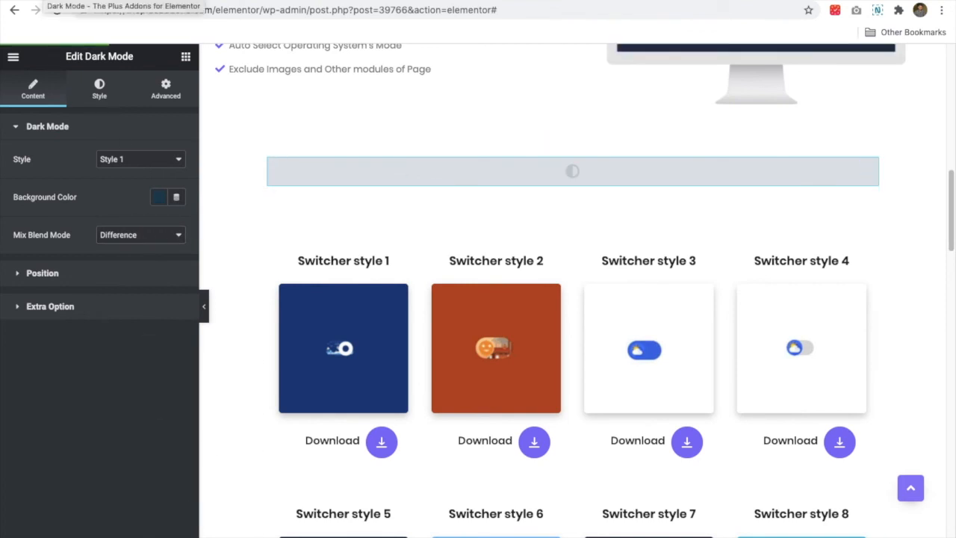
left_click(46, 1)
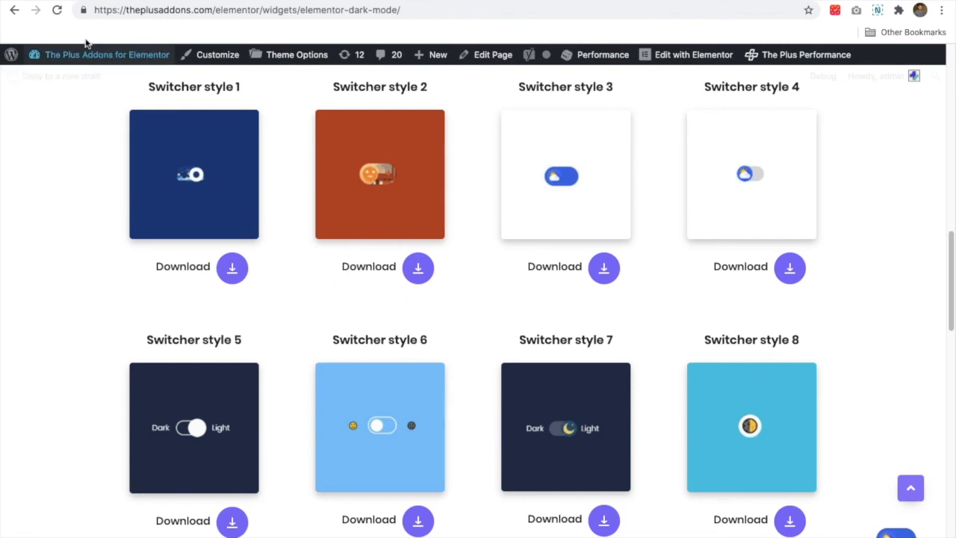
left_click(56, 10)
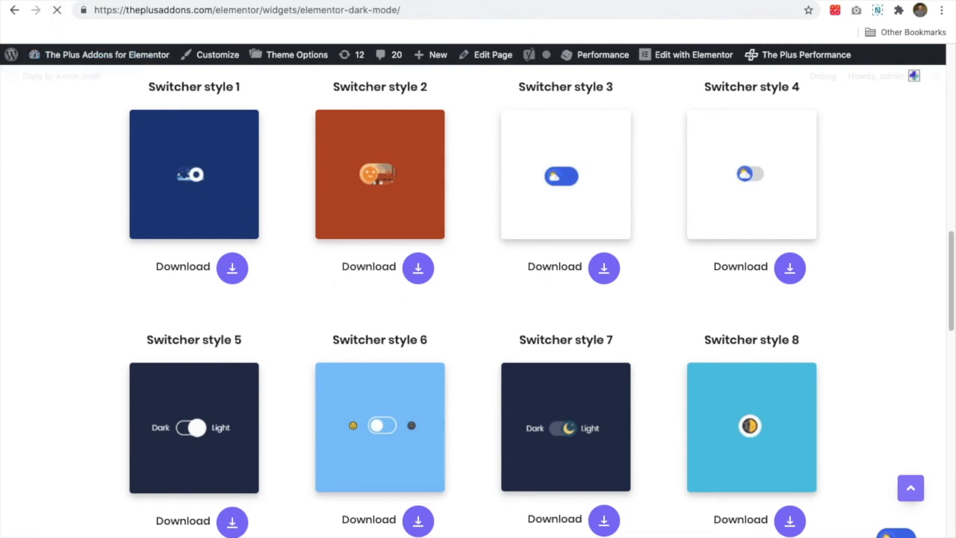
left_click(231, 0)
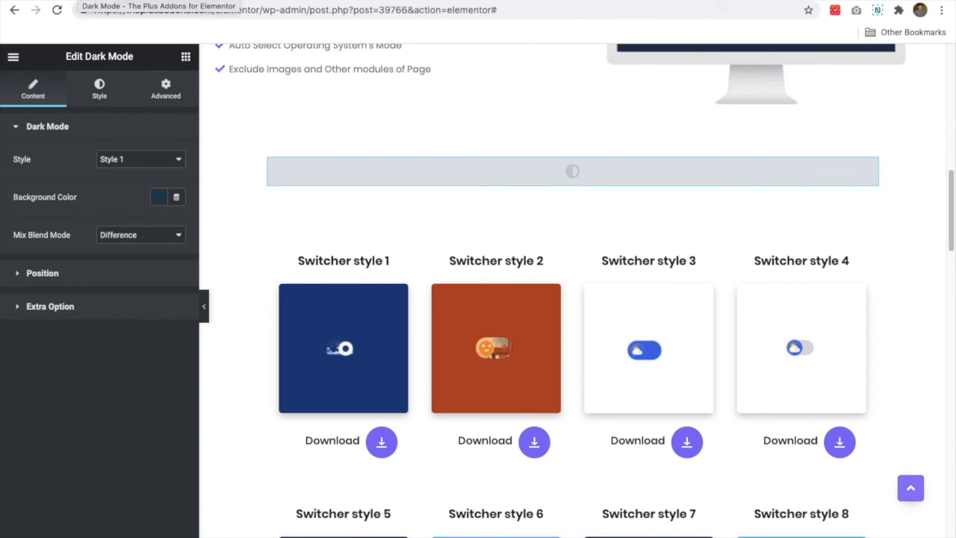
left_click(78, 1)
key("super+r")
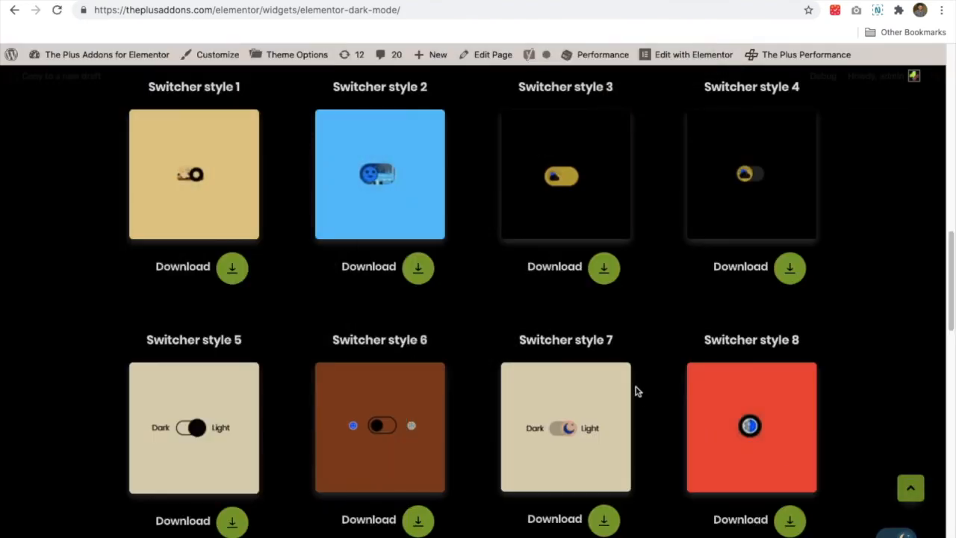
Step: Inspect the whole live page in dark mode with the imported switcher, from the style demos to the footer
scroll(637, 392, "up", 4)
scroll(638, 392, "down", 2)
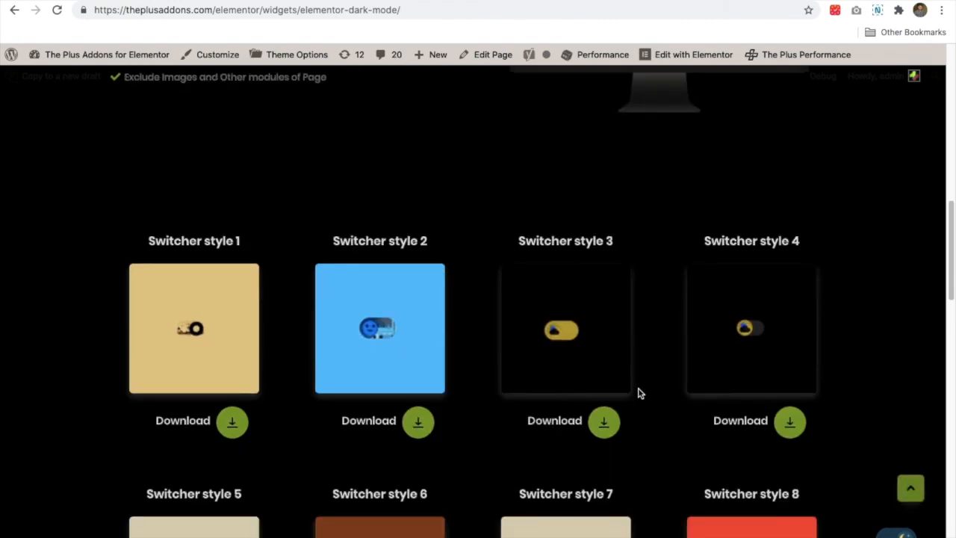
scroll(639, 393, "down", 15)
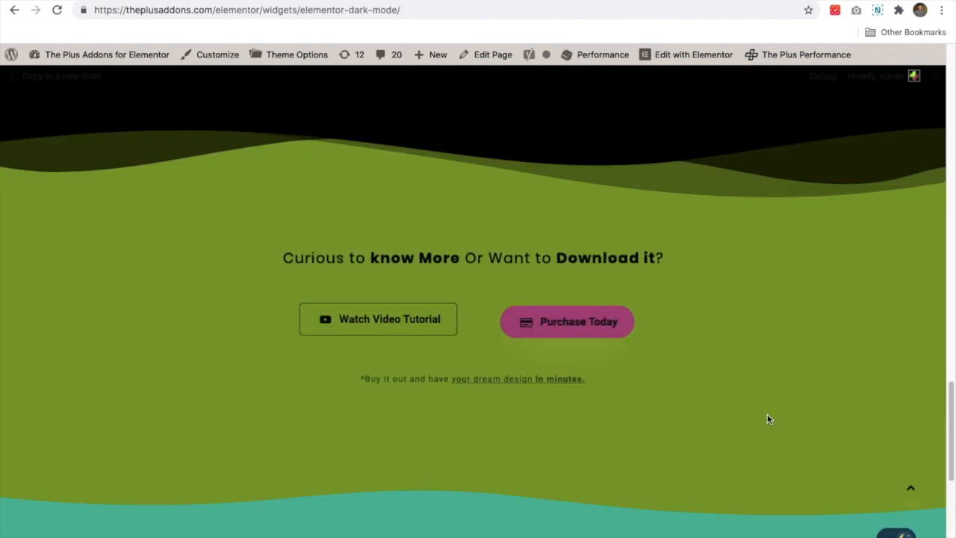
scroll(770, 419, "down", 5)
scroll(696, 391, "up", 18)
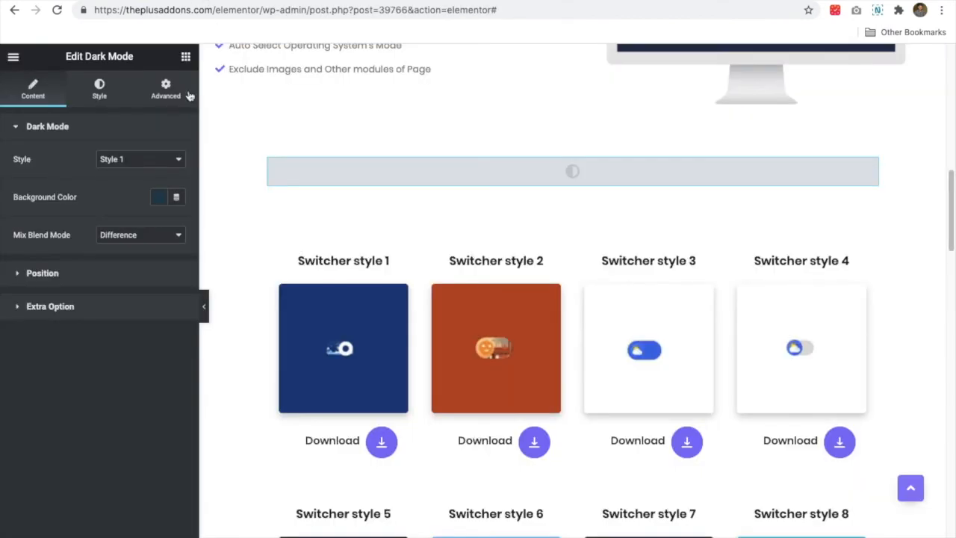
Step: Check the Dark Mode widget's Mix Blend Mode options in the editor and go back to the page's hero section
left_click(140, 235)
left_click(144, 235)
scroll(342, 171, "up", 10)
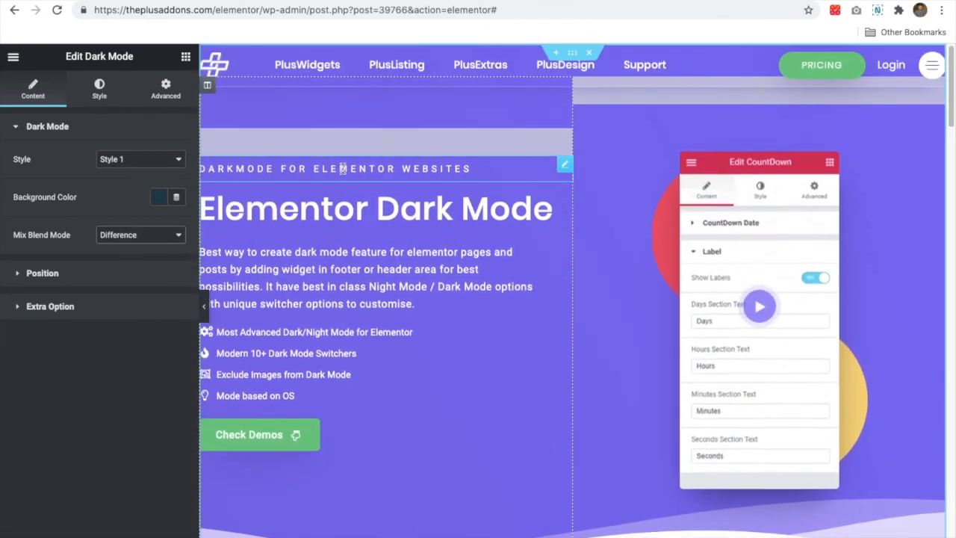